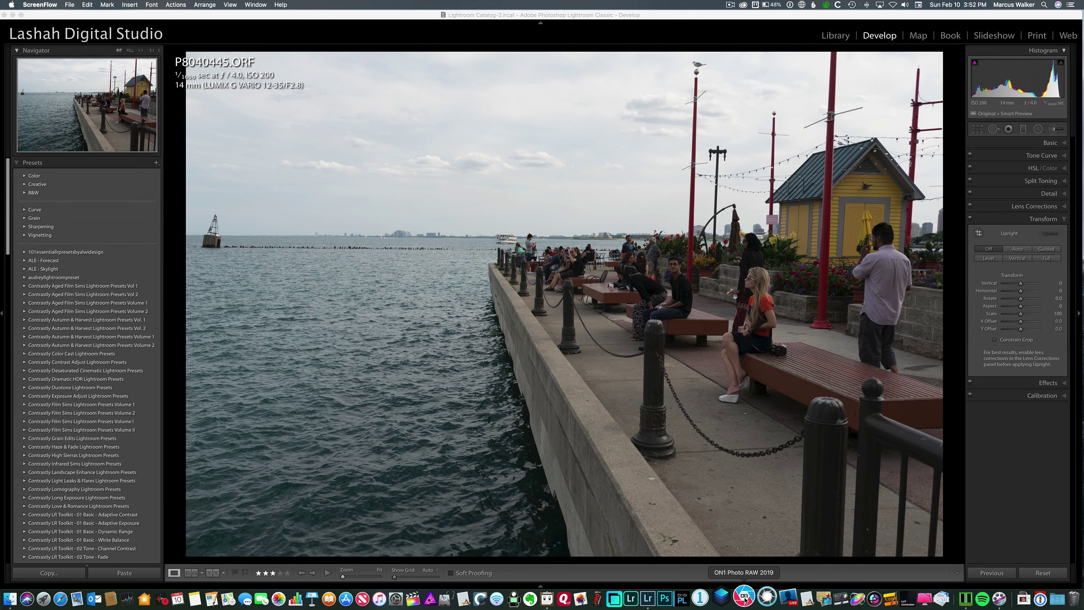
Bring Lightroom Classic forward on the Chicago pier photo and open the File menu
left_click(436, 146)
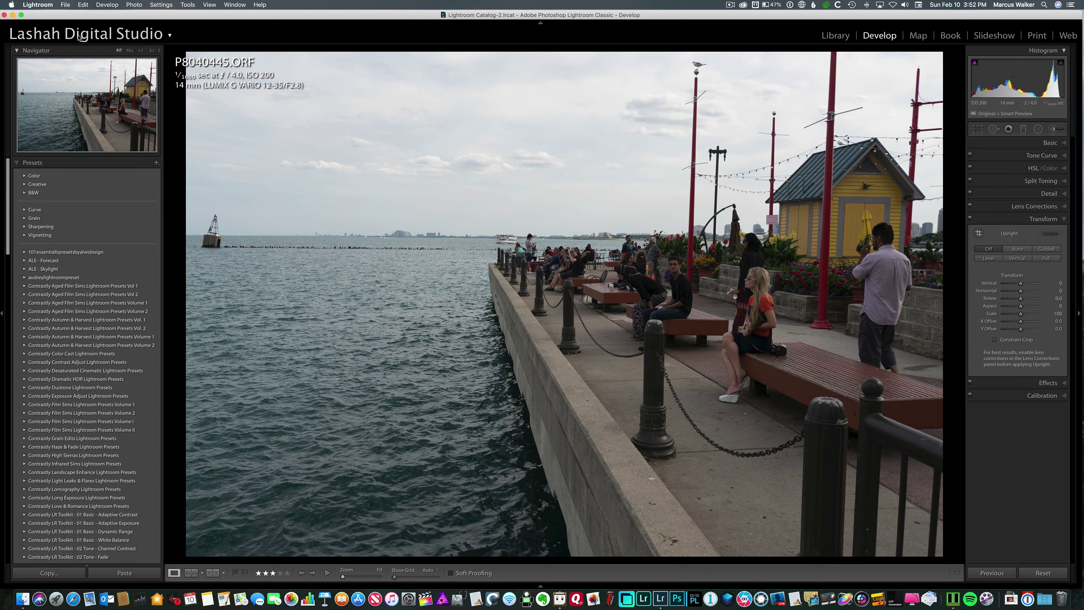
left_click(46, 6)
mouse_move(65, 4)
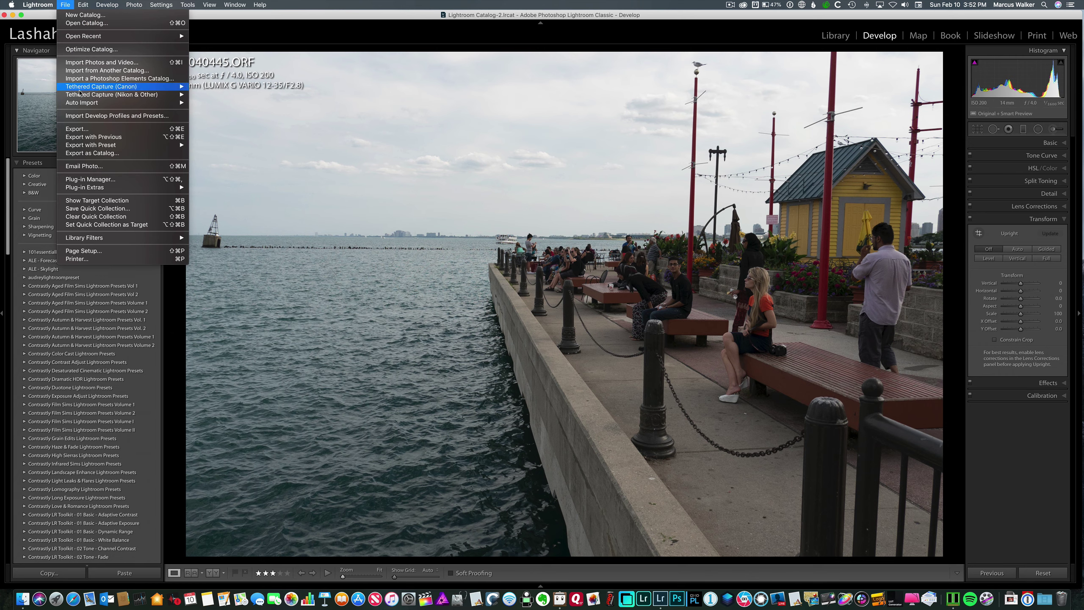
mouse_move(85, 187)
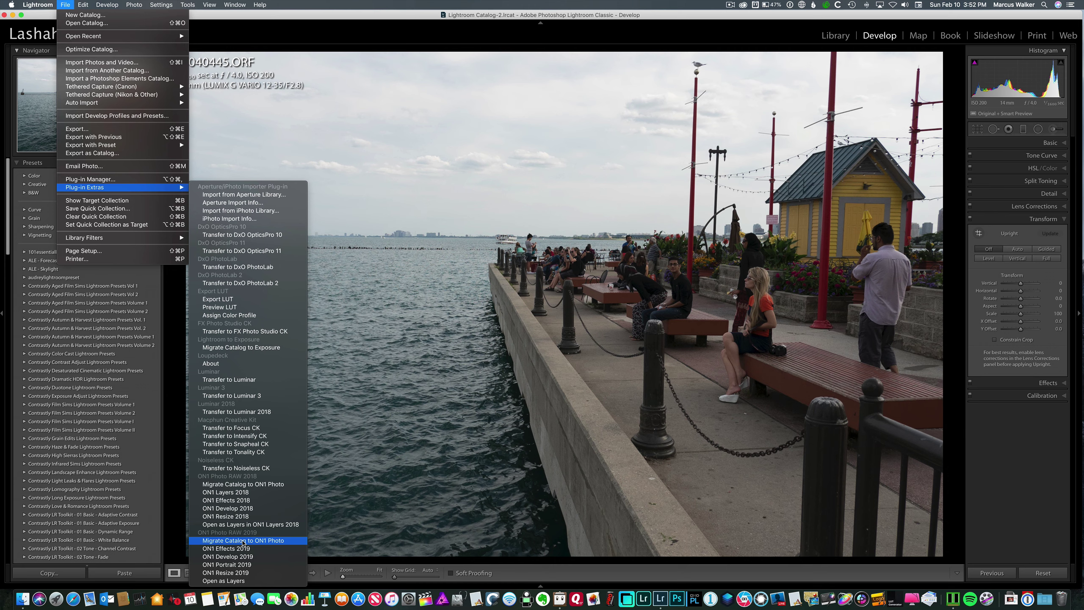
left_click(243, 540)
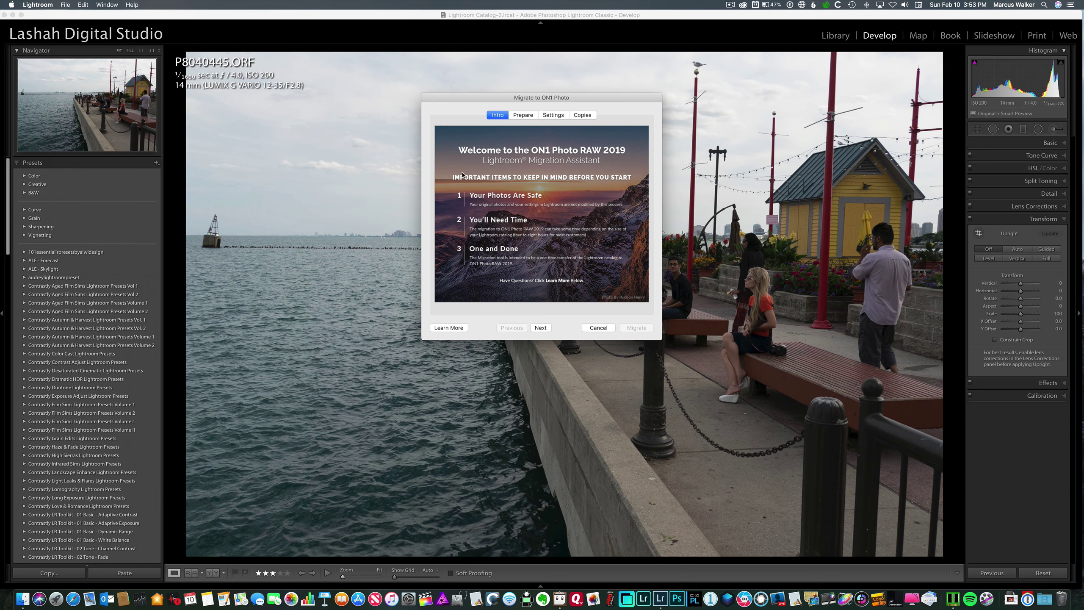
left_click(524, 116)
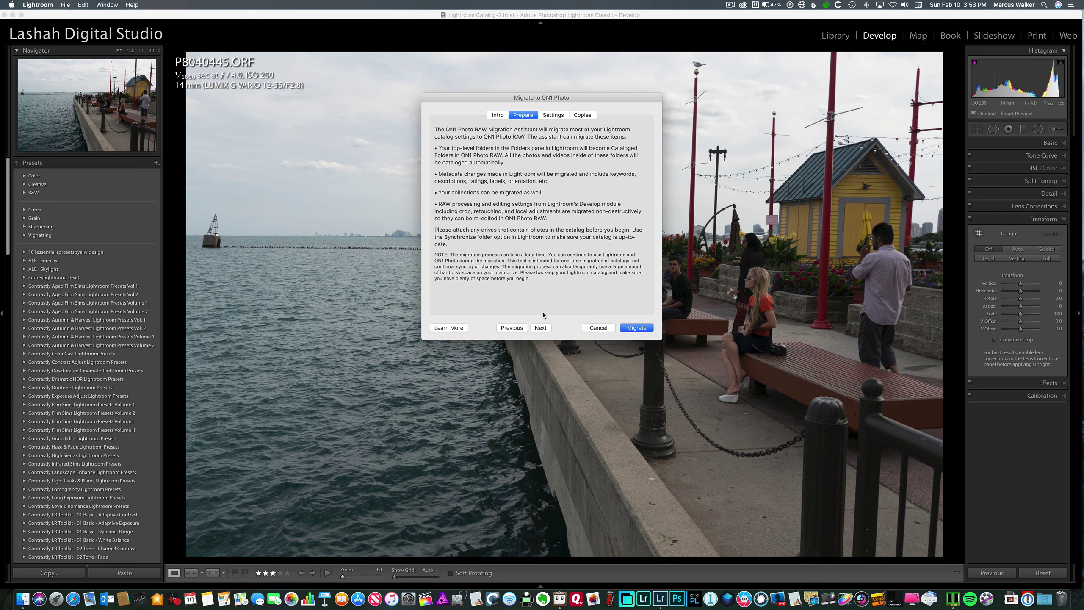
left_click(541, 327)
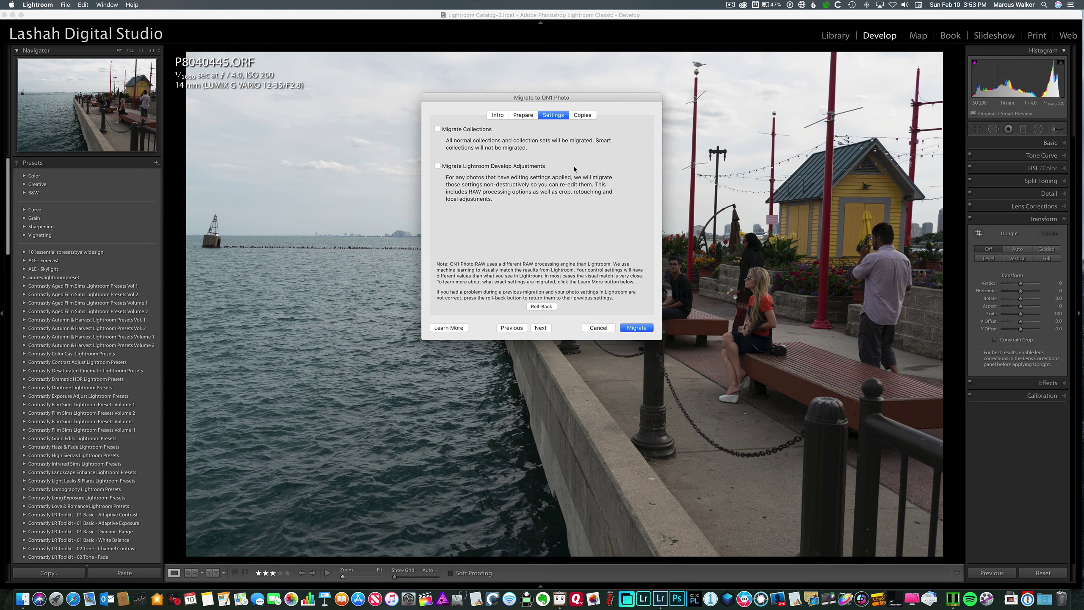
left_click(582, 116)
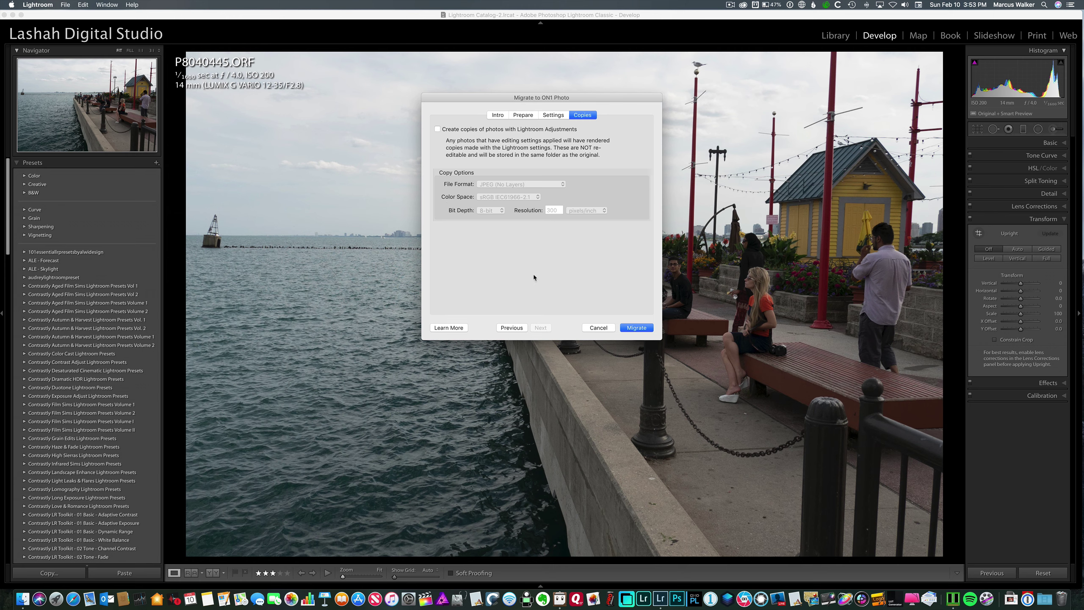
left_click(598, 327)
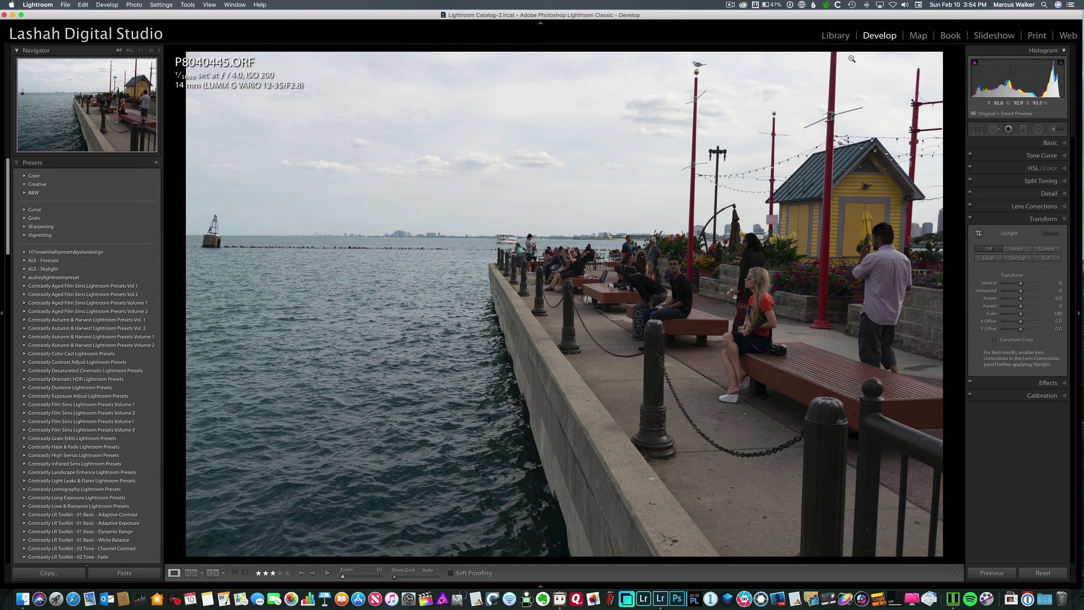
right_click(688, 116)
mouse_move(704, 186)
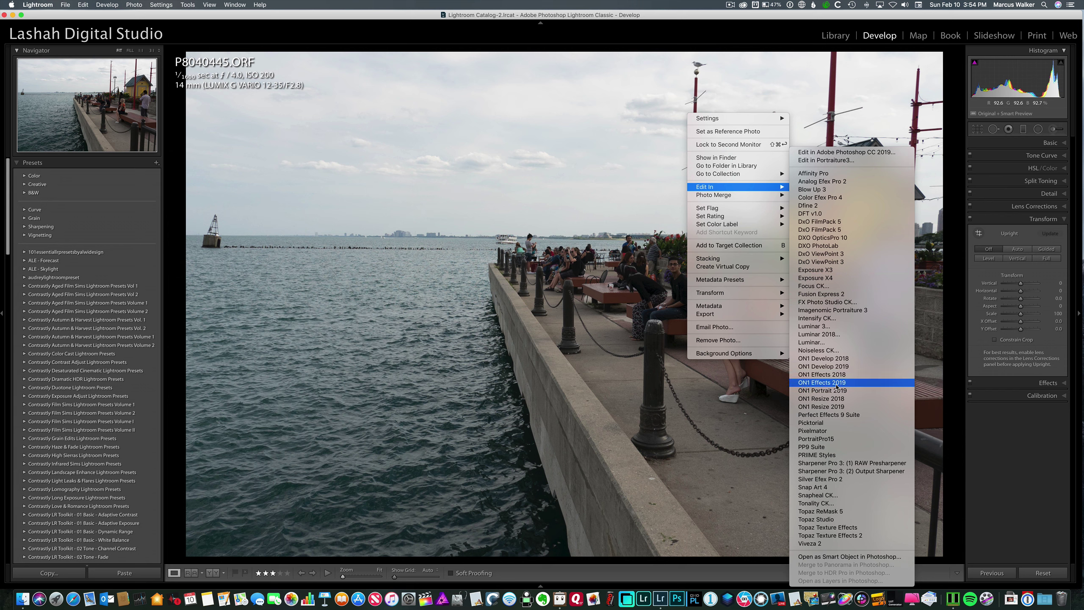
left_click(837, 383)
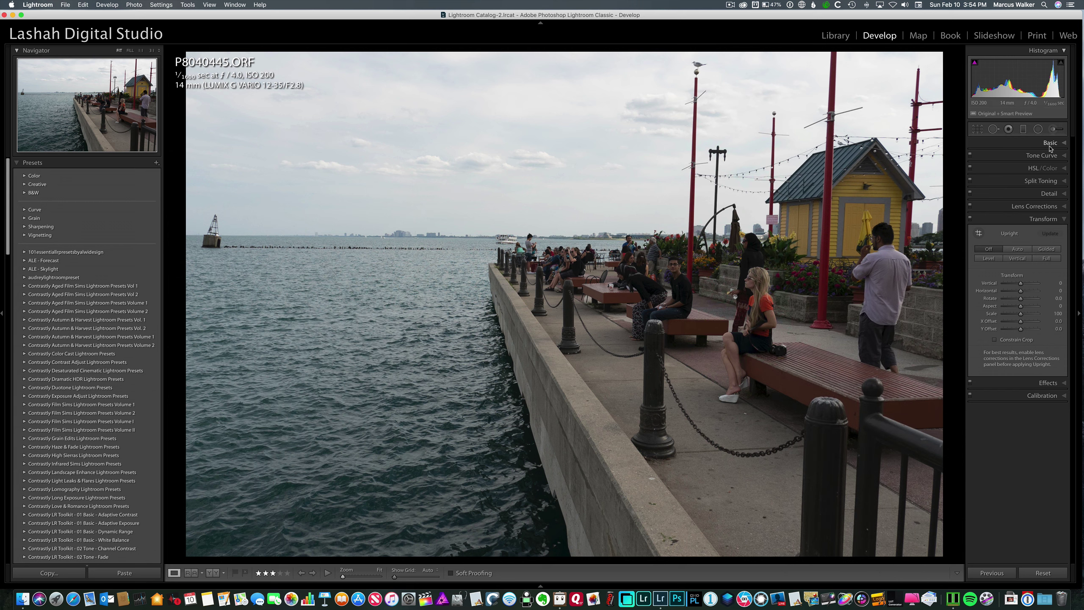
Set white balance to Daylight after trying Shade, and turn on the shadow clipping warning
left_click(1062, 144)
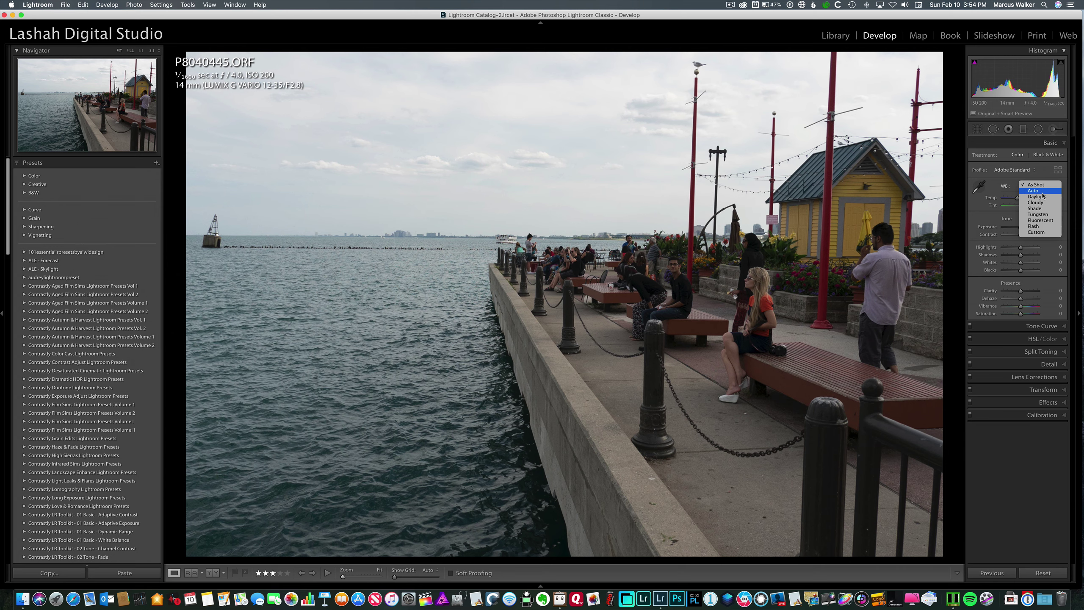
left_click(1043, 198)
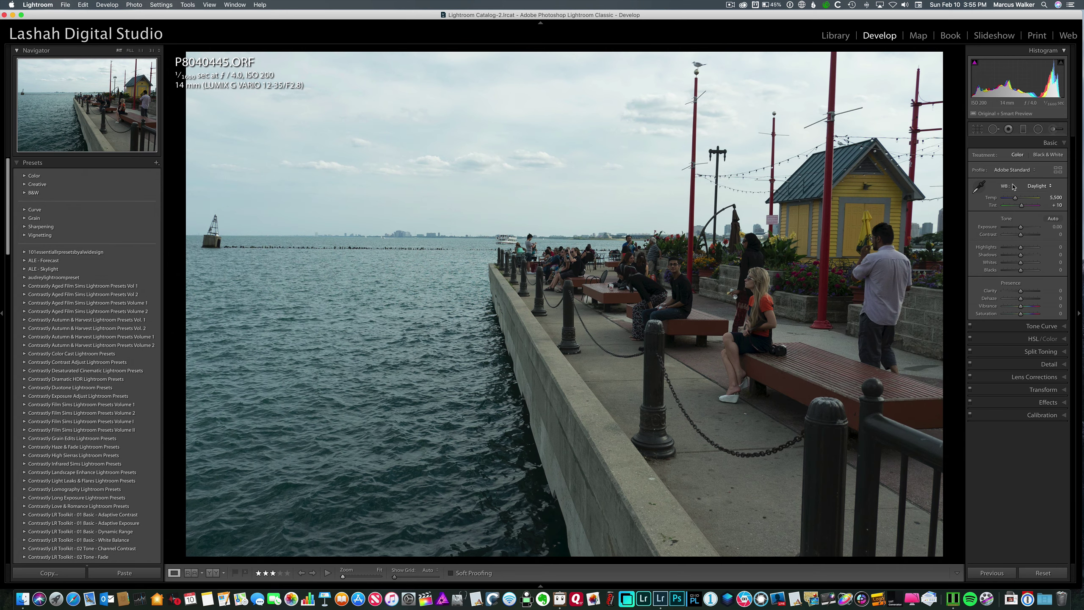
left_click(1042, 187)
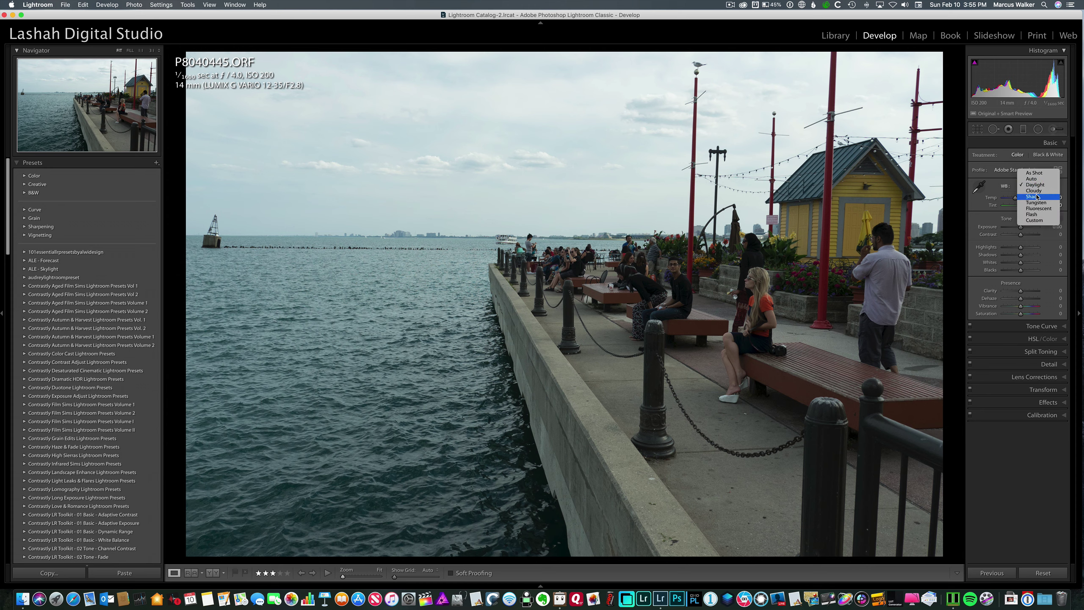
left_click(1036, 197)
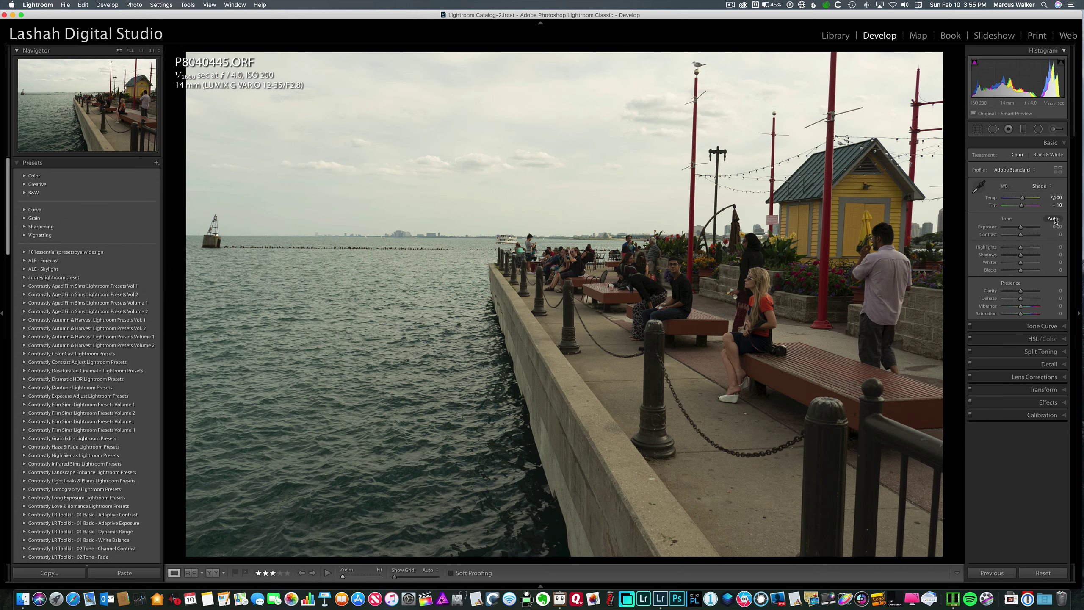
key("super+z")
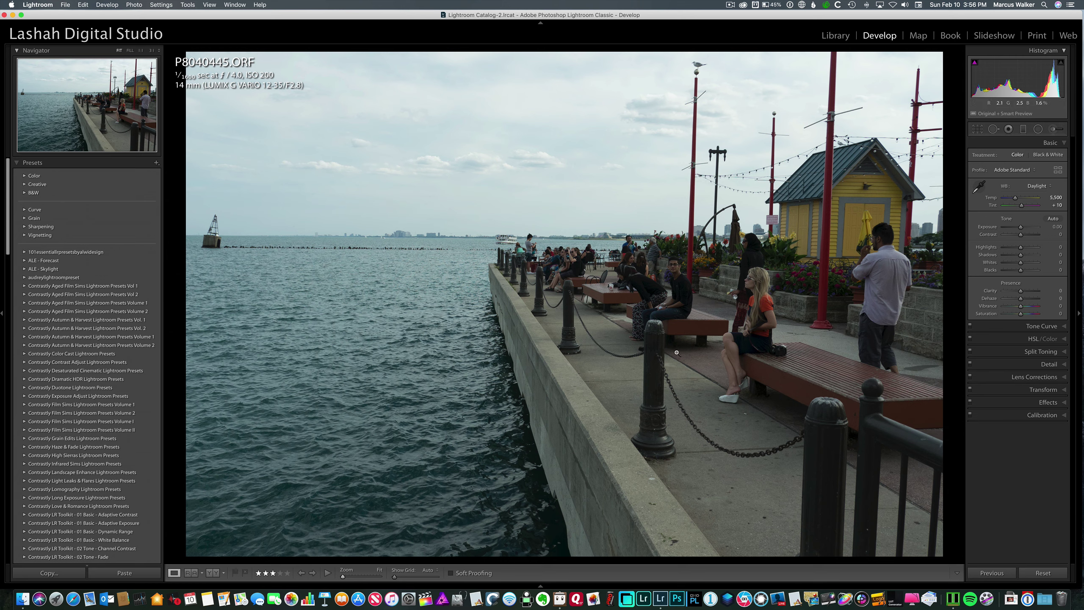
left_click(975, 64)
Add midtone, shadow and highlight curve points, raising the black point and lowering the white point
left_click(1061, 327)
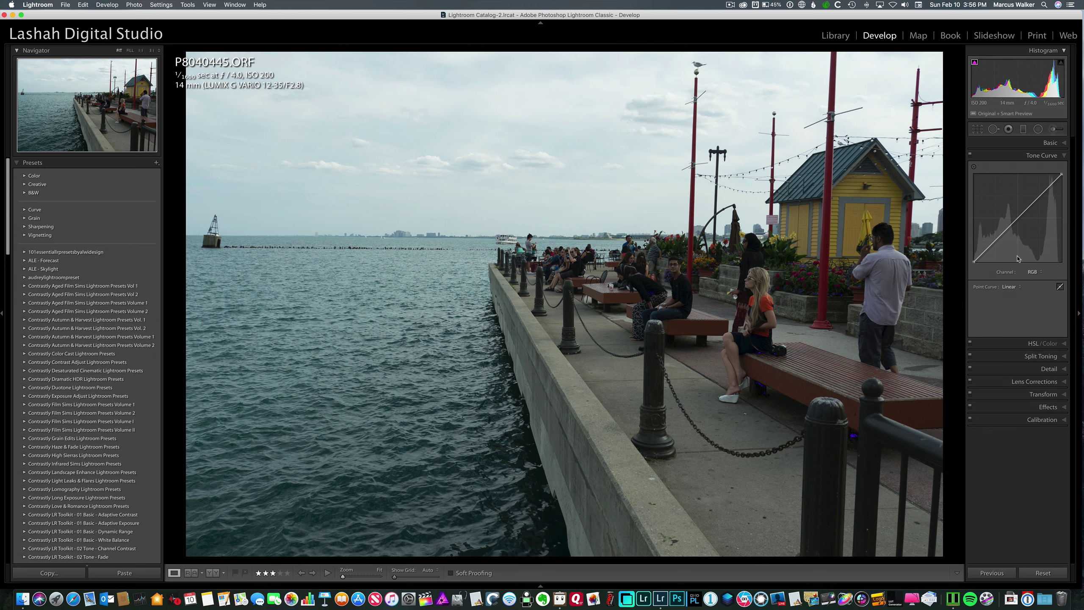
left_click(1018, 217)
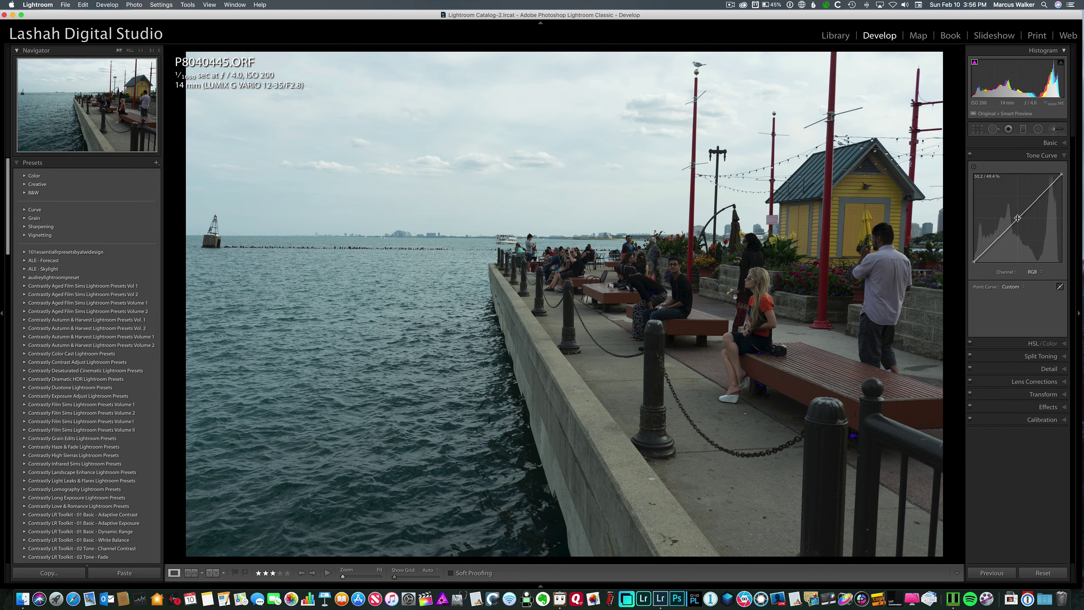
left_click(982, 254)
left_click_drag(975, 262, 972, 261)
left_click(994, 242)
left_click(1048, 186)
left_click_drag(1062, 175, 1062, 179)
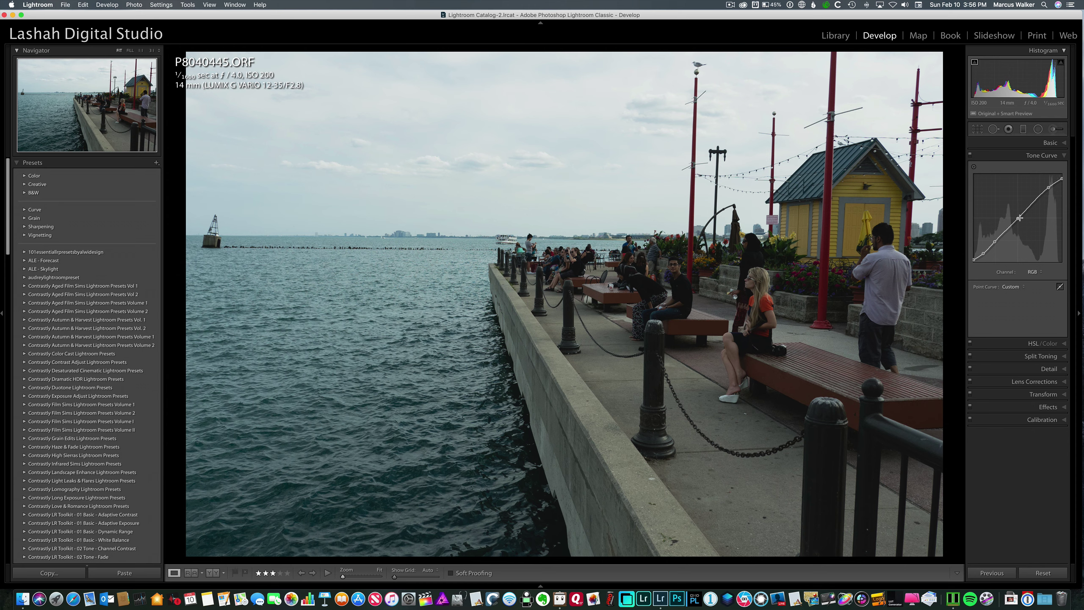
Apply the Camera Matching Vivid profile, use Auto tone, and set Saturation to -15
left_click(1053, 142)
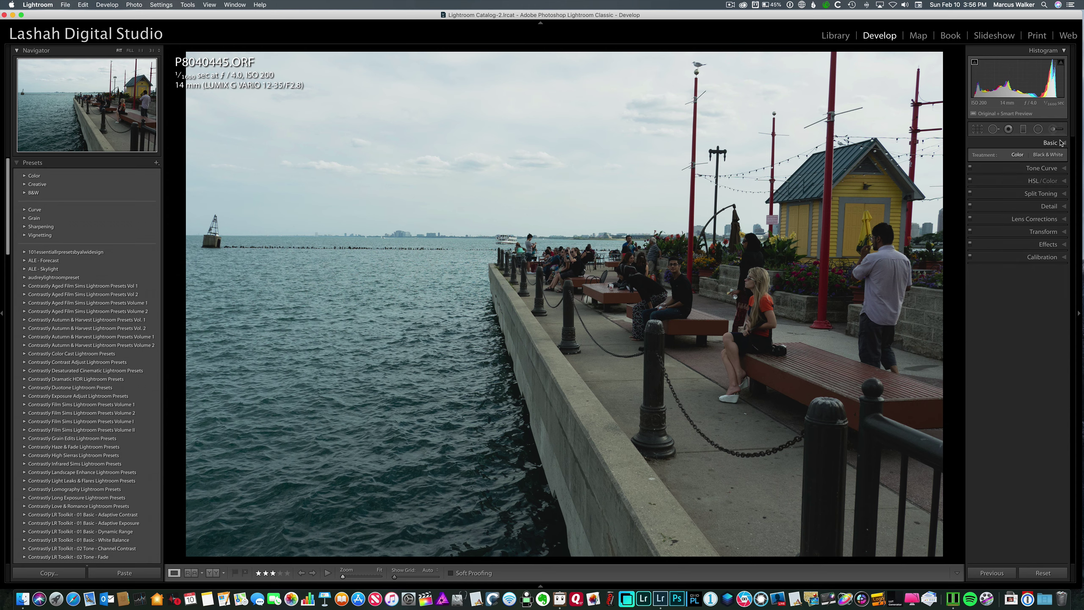
left_click(1057, 170)
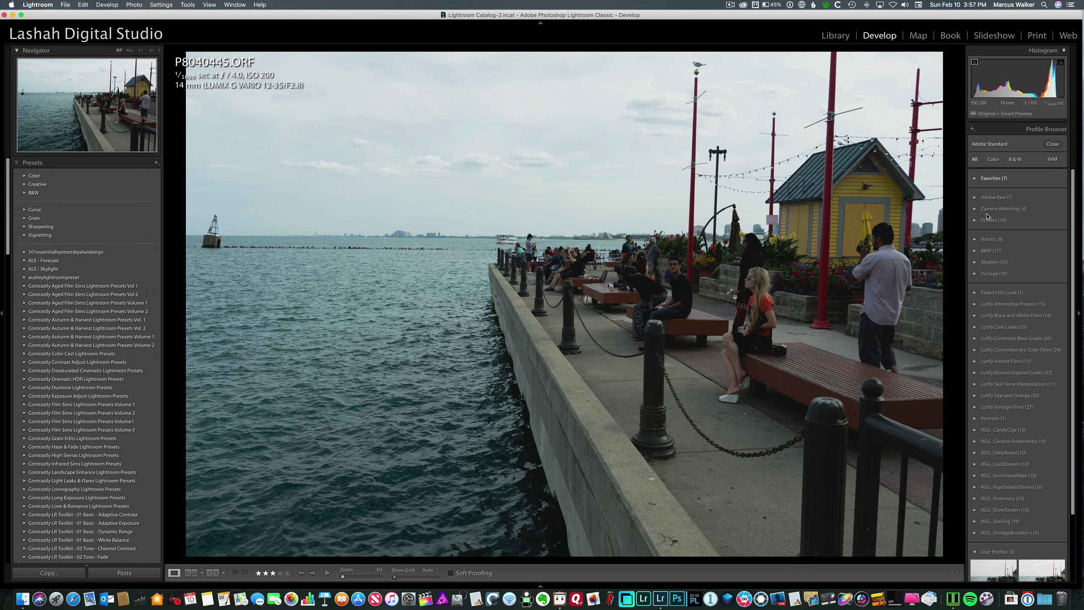
left_click(974, 208)
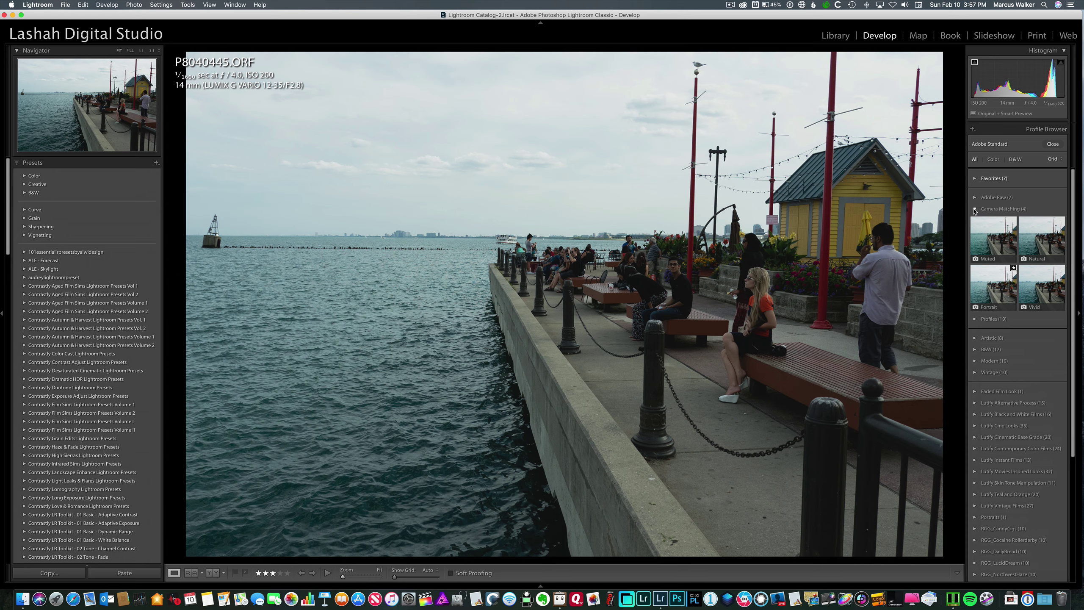
left_click(1041, 285)
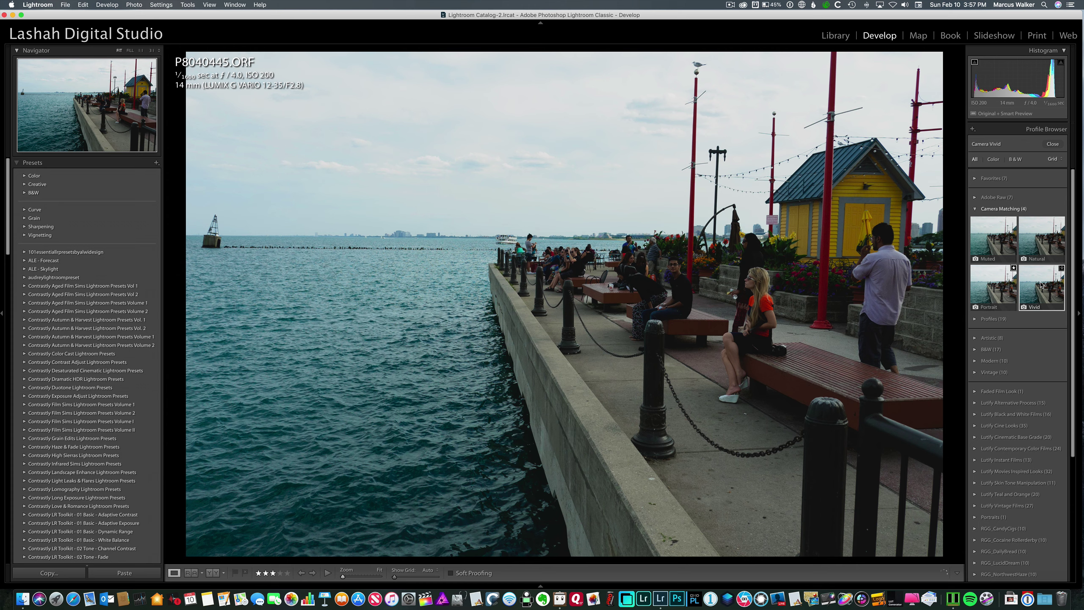
double_click(1040, 285)
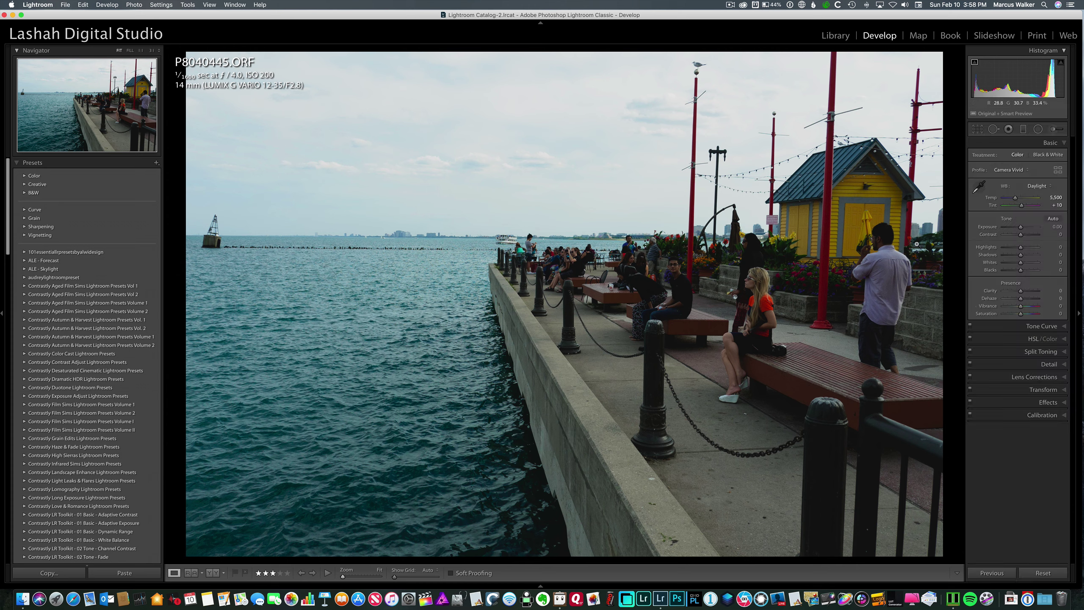
left_click(1052, 219)
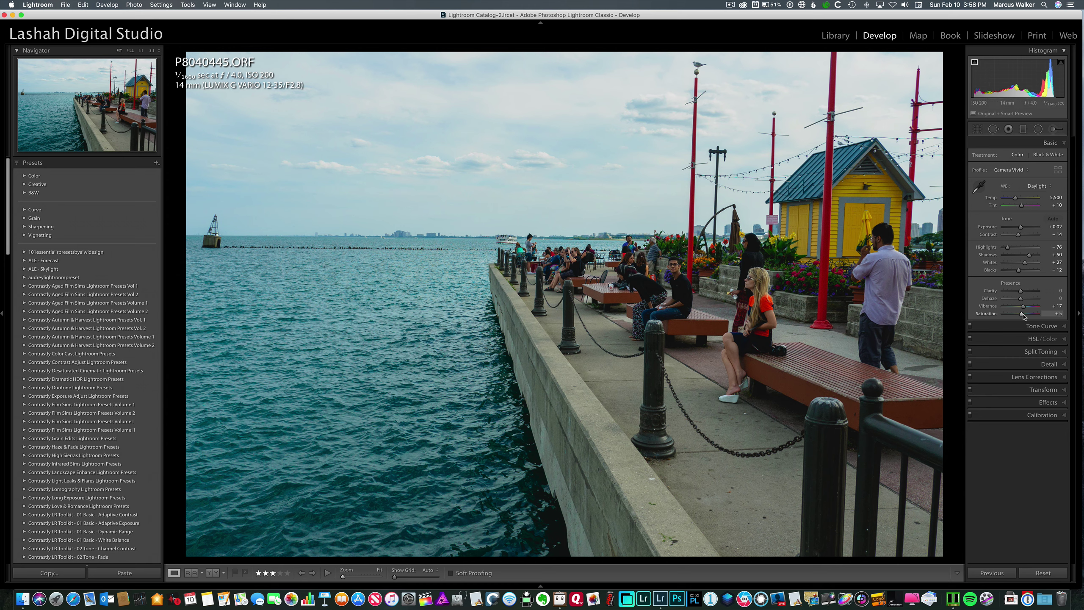
left_click_drag(1023, 315, 1019, 316)
Check the built-in lens profile in Lens Corrections, then bring up the HSL saturation controls
left_click(1062, 376)
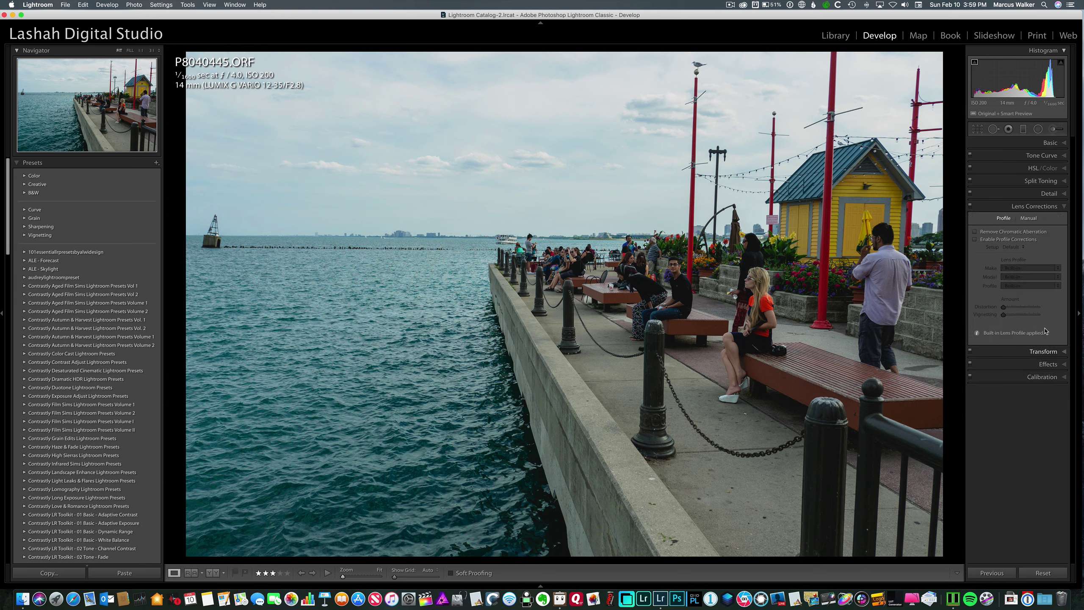
left_click(977, 333)
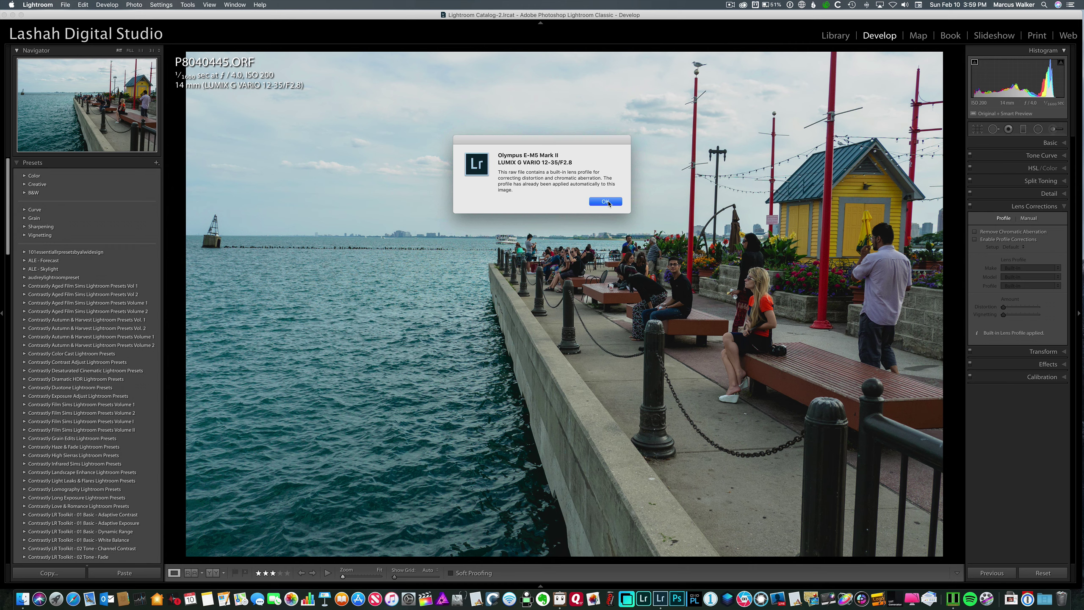
left_click(608, 204)
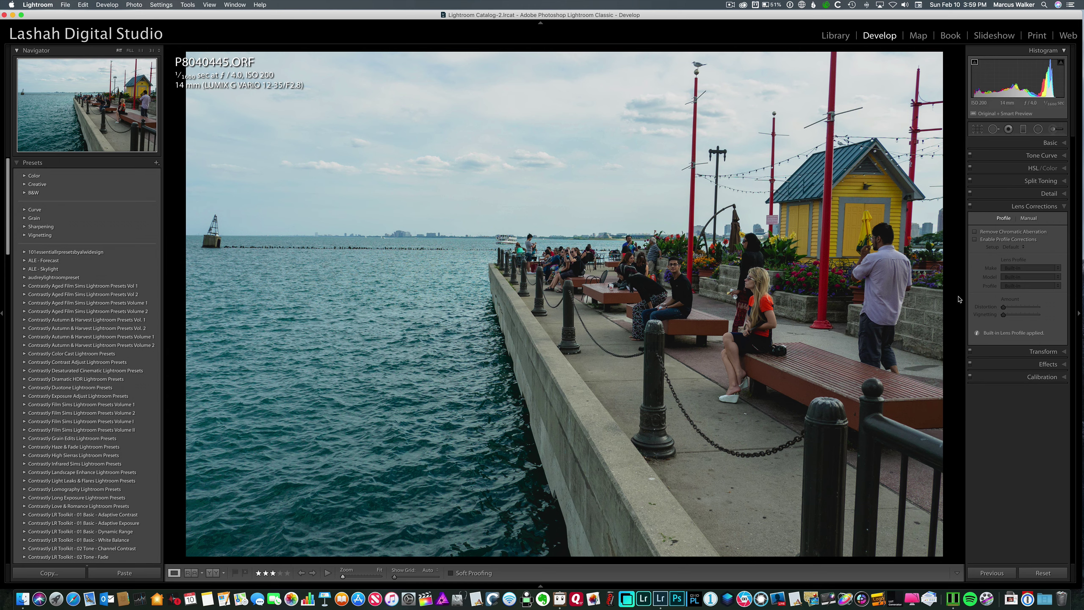
key("super+3")
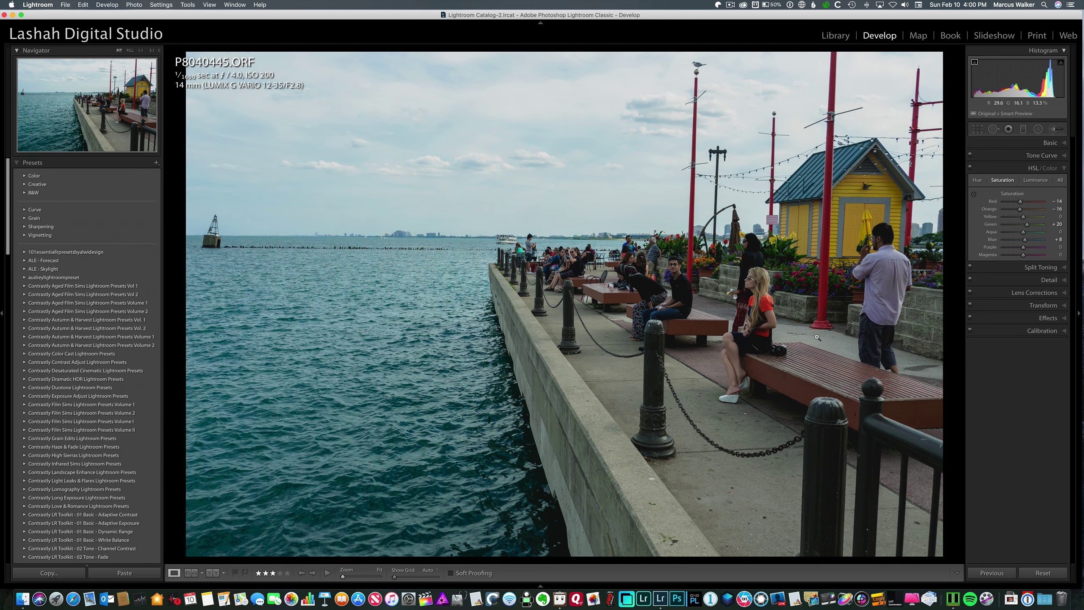
Review the Detail and Effects panels, then nudge Exposure up to +0.20 in Basic
left_click(1060, 281)
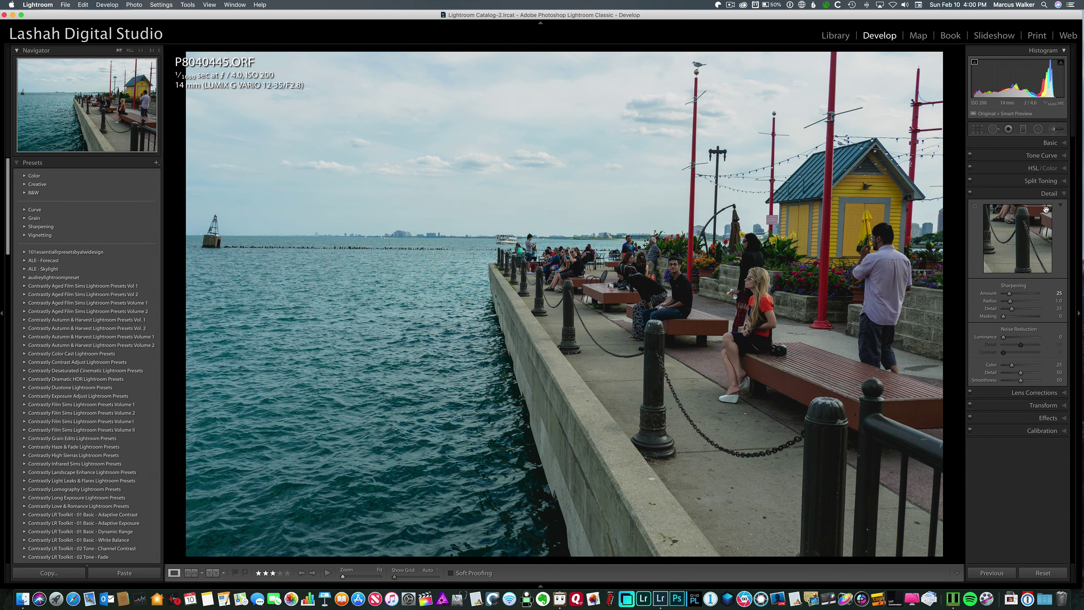
left_click(1063, 194)
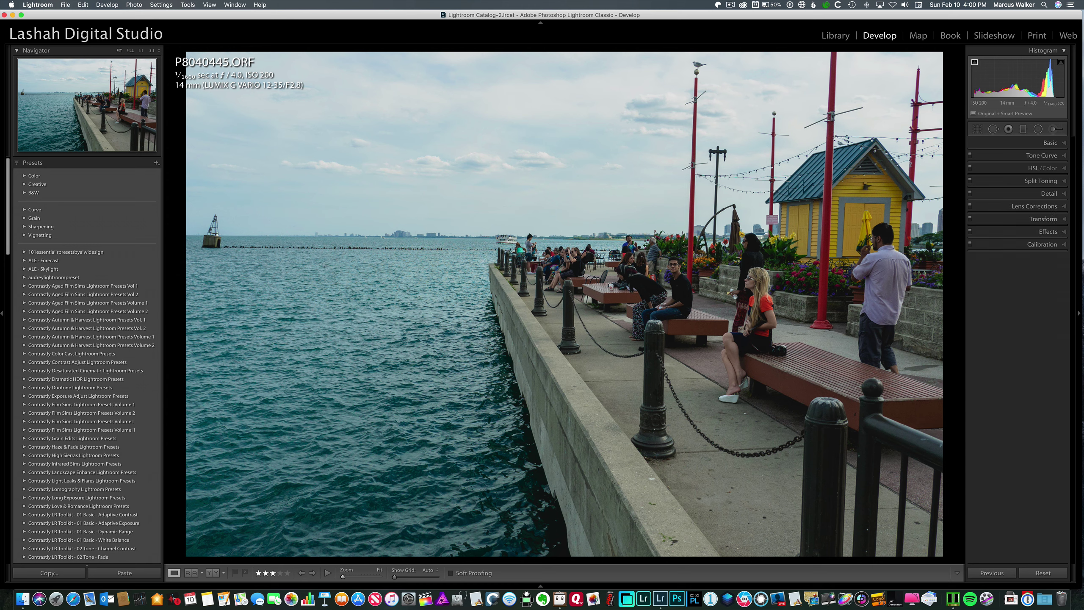
left_click(1047, 232)
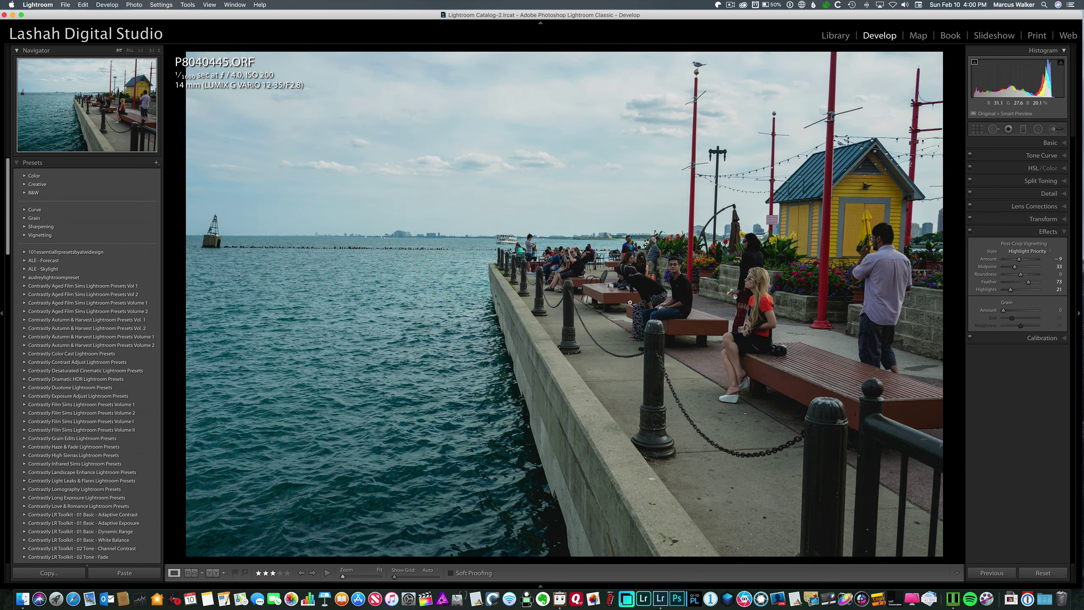
left_click(1061, 143)
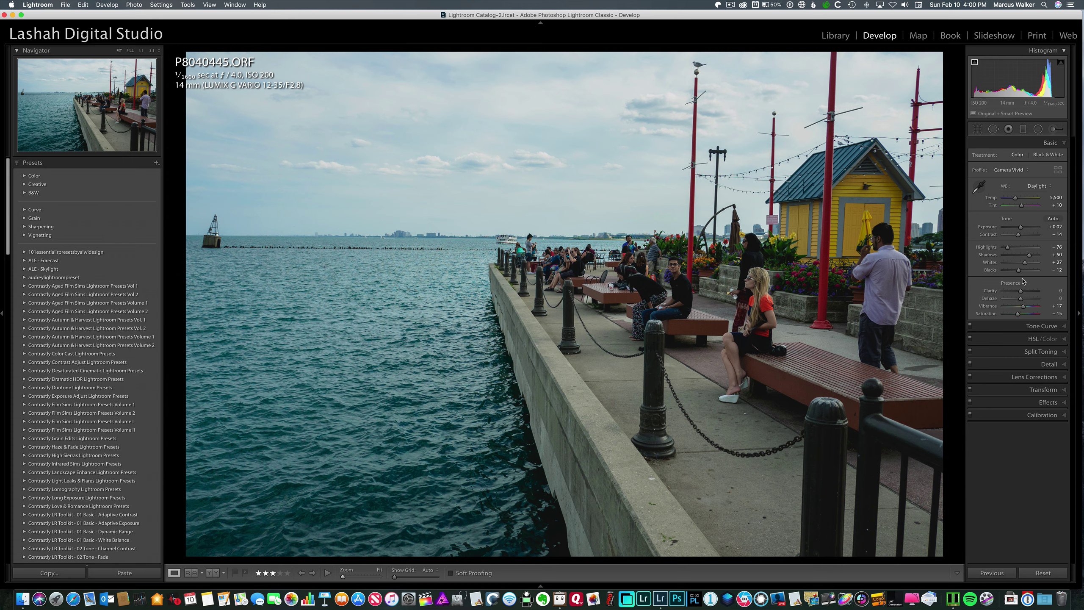
key("equal")
key("equal")
key("equal")
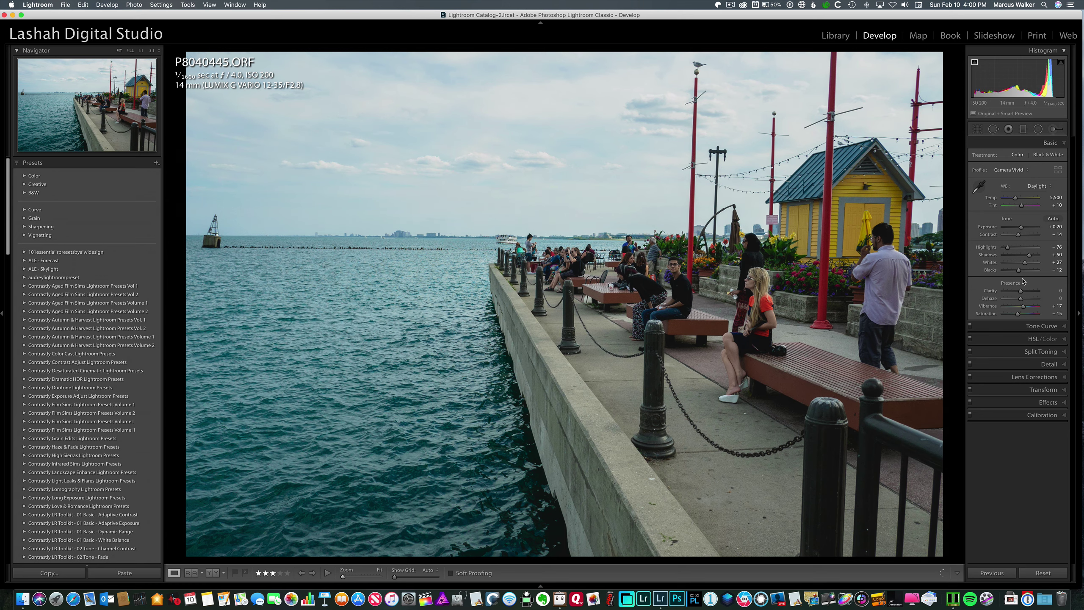
key("equal")
key("equal")
Edit a 16-bit ProPhoto RGB PSD copy of the photo in ON1 Effects 2019
right_click(586, 200)
mouse_move(634, 273)
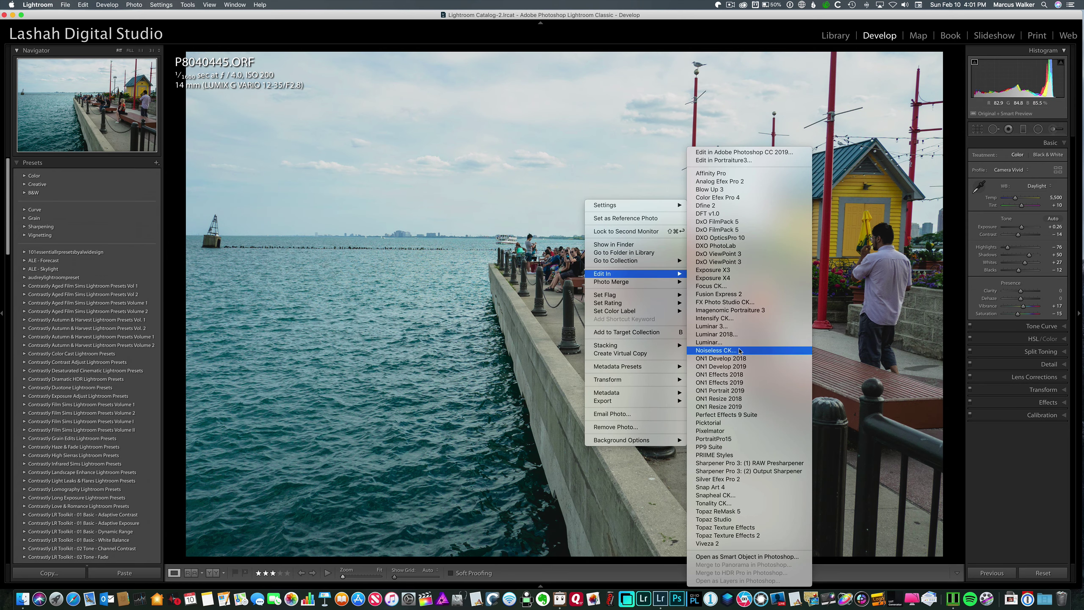
left_click(740, 384)
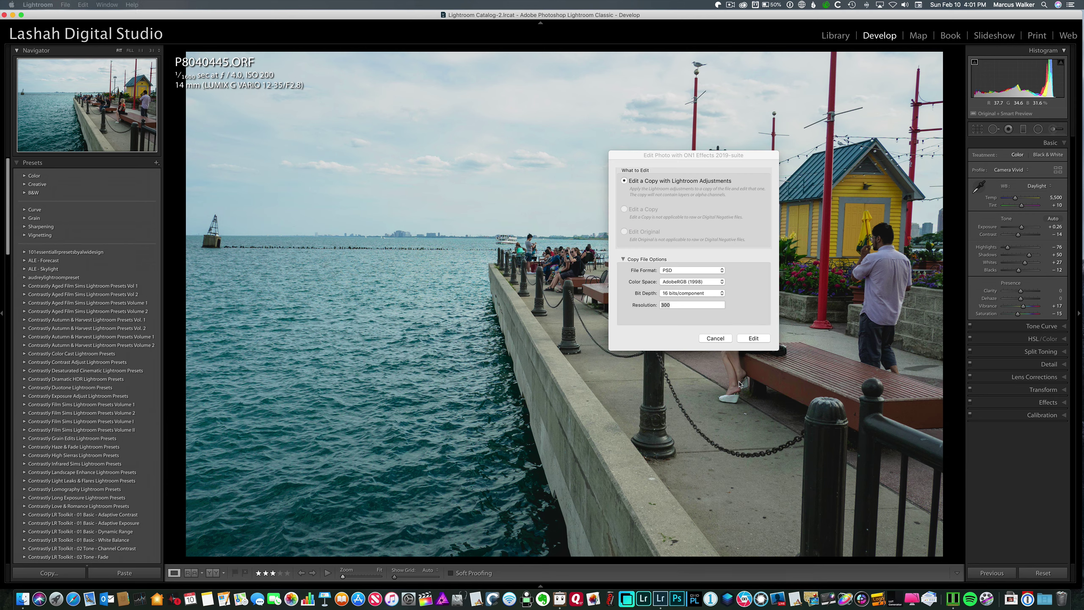
left_click(722, 282)
left_click(707, 274)
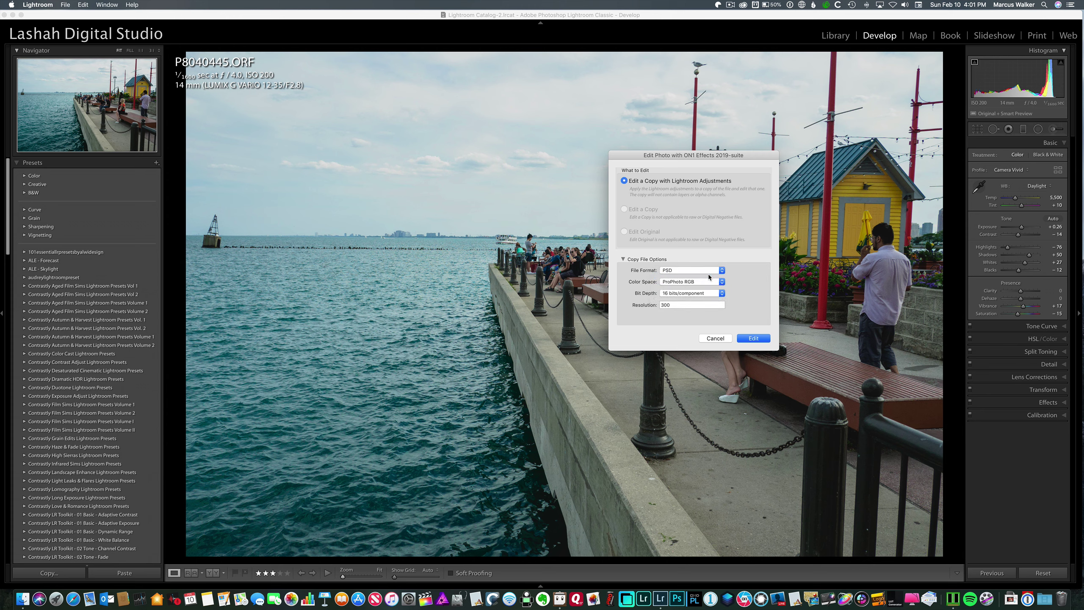
left_click(722, 270)
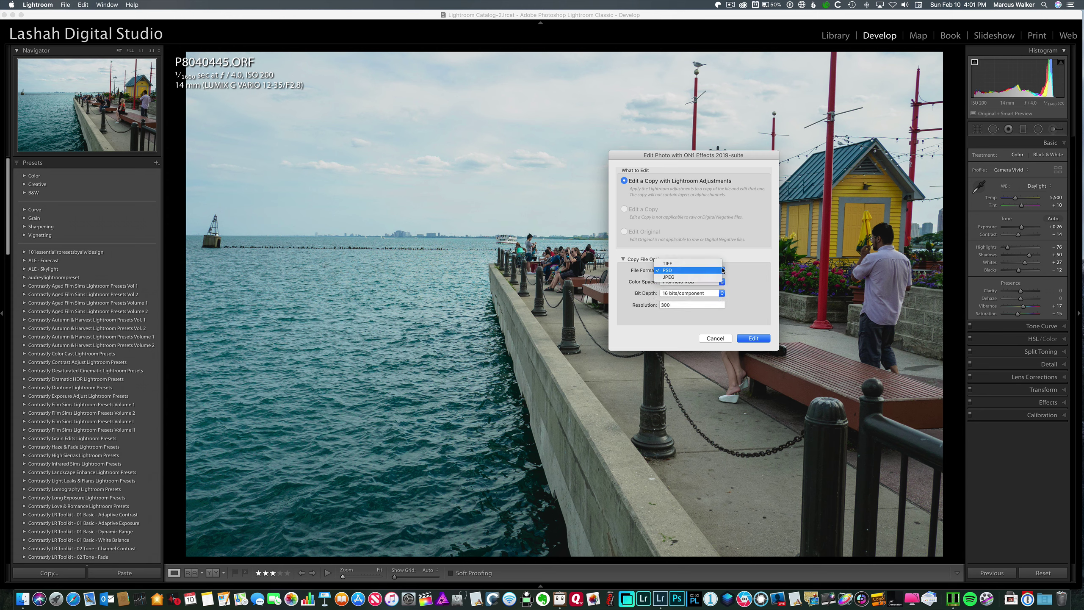
left_click(700, 274)
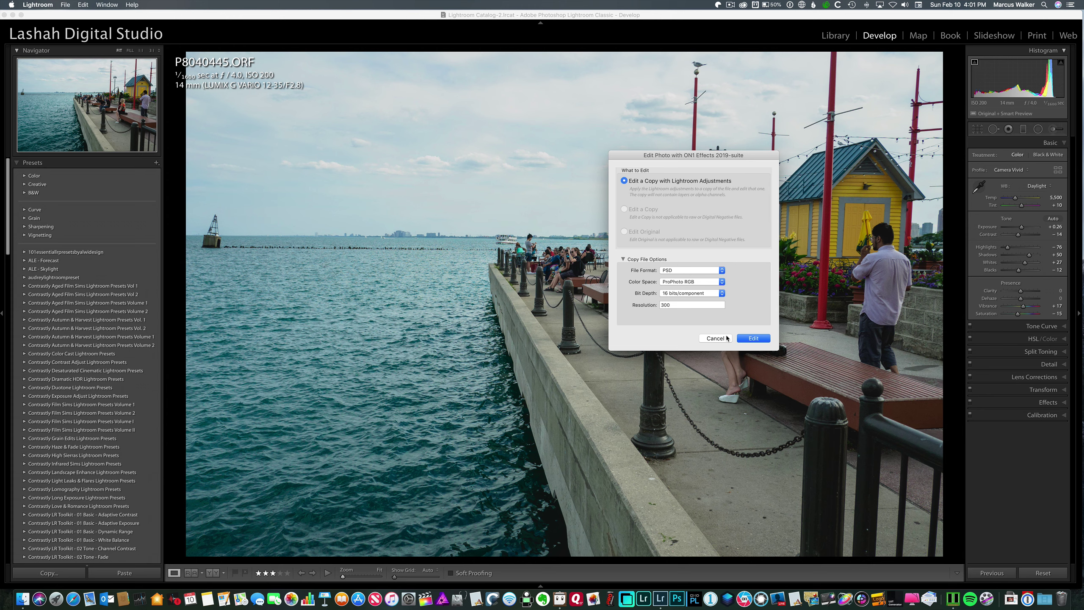
left_click(753, 337)
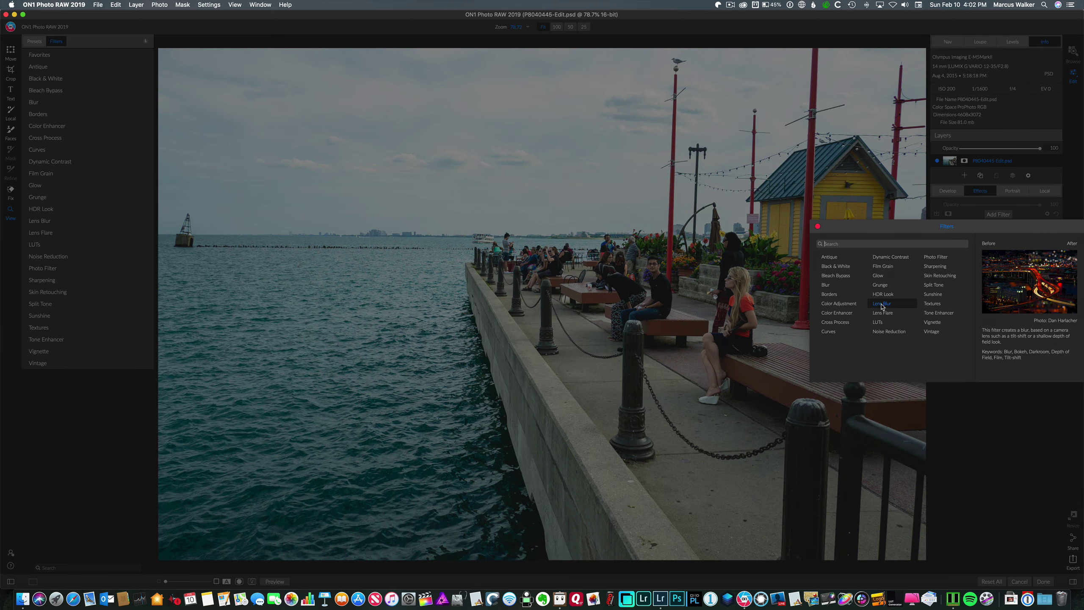
Add an HDR Look filter with Detail 8, Clarity 37 and Compression 66, checked at 100% zoom
left_click(883, 295)
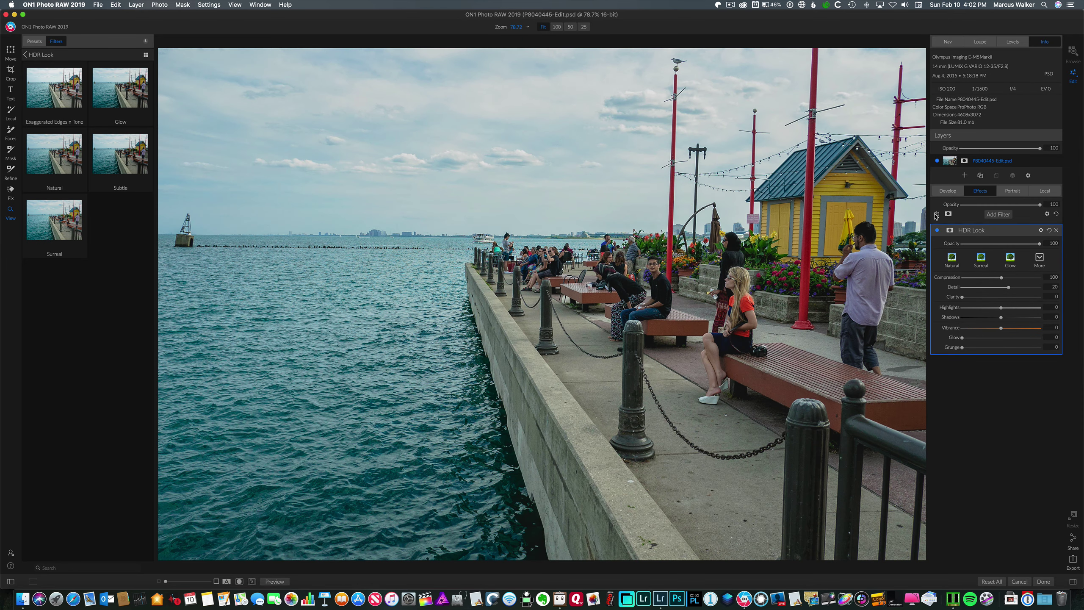
left_click(745, 314)
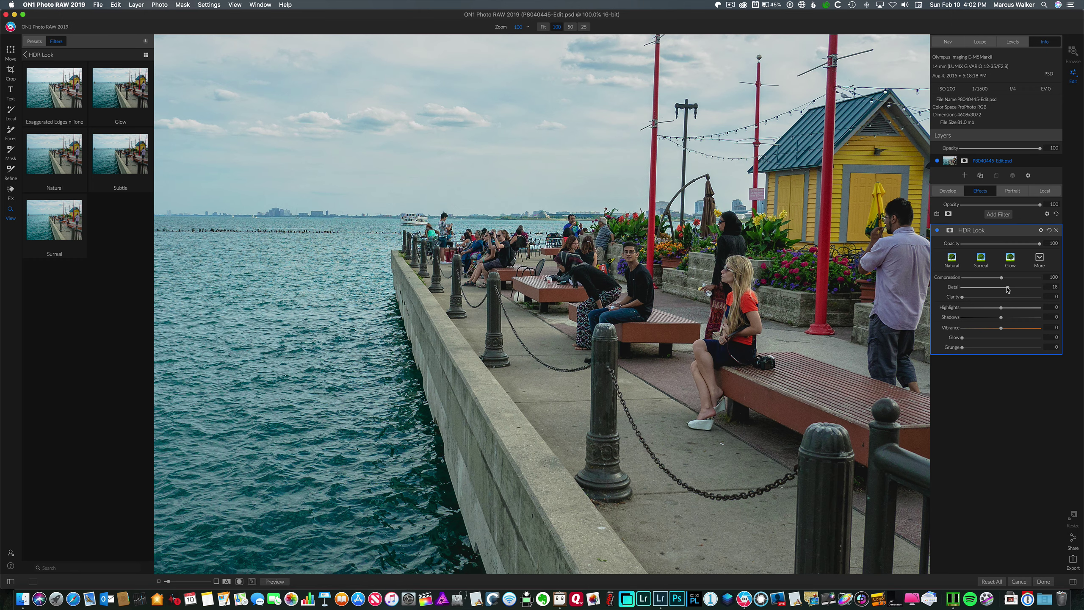
left_click_drag(1006, 290, 975, 300)
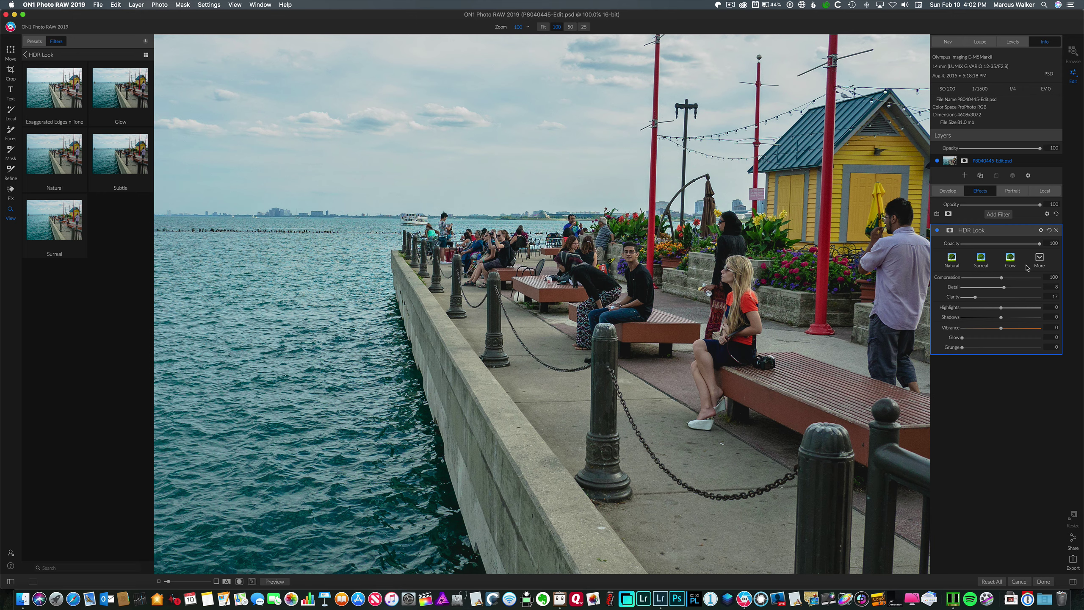
left_click_drag(1002, 279, 987, 279)
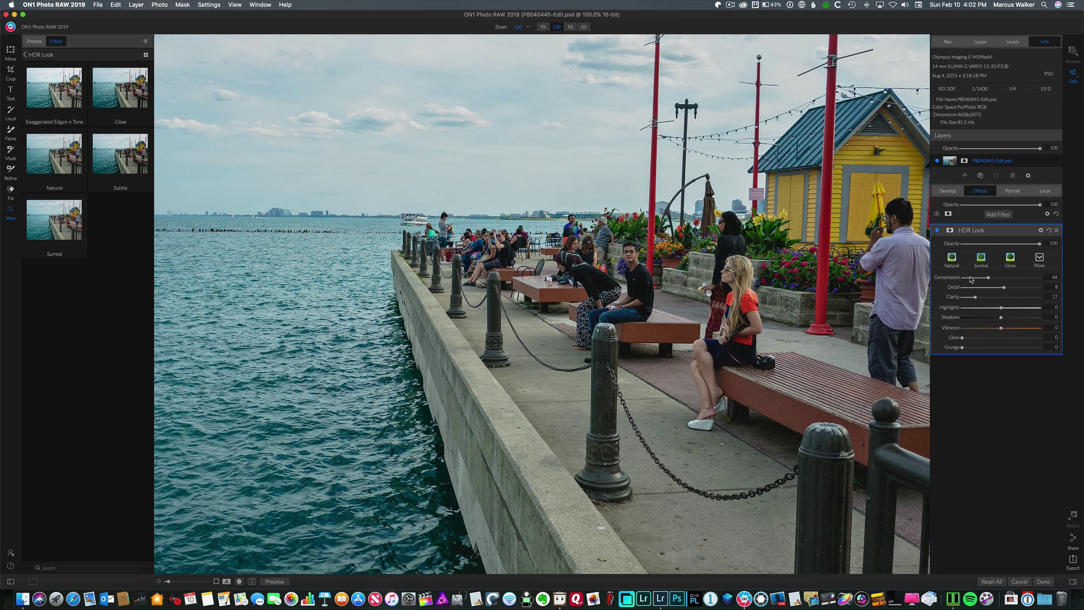
left_click(751, 256)
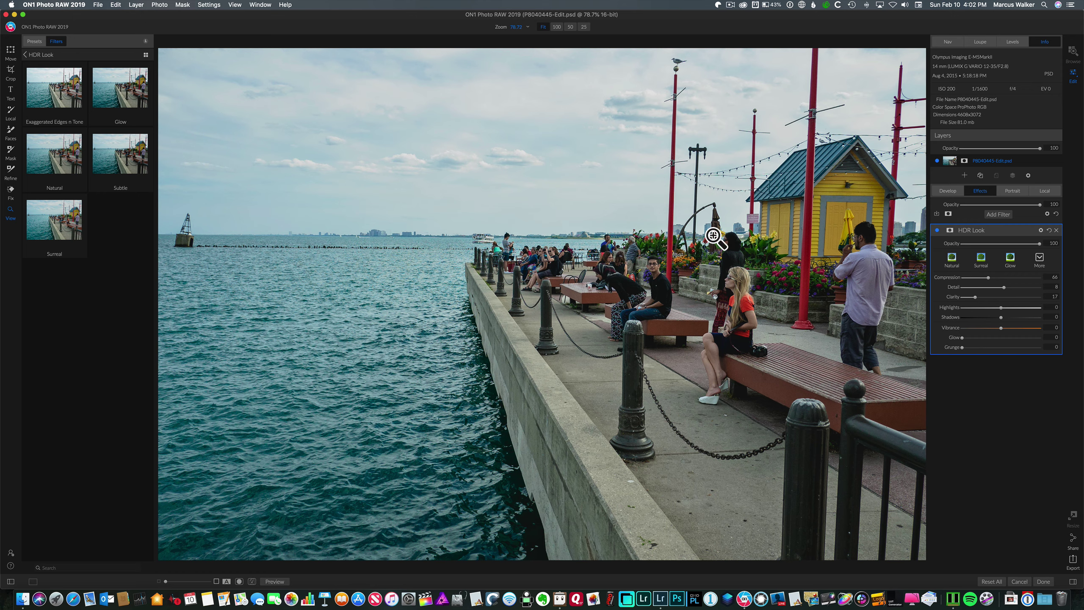
left_click(998, 214)
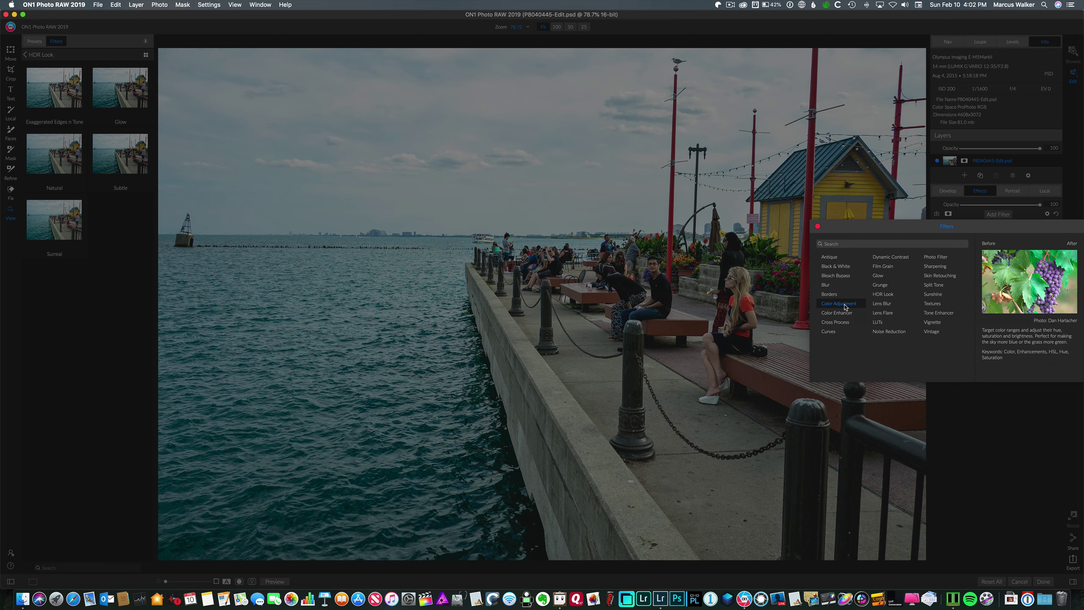
Add a Color Adjustment filter targeting the bench's orange tones with Saturation raised to 7
left_click(838, 303)
left_click(959, 333)
left_click(766, 388)
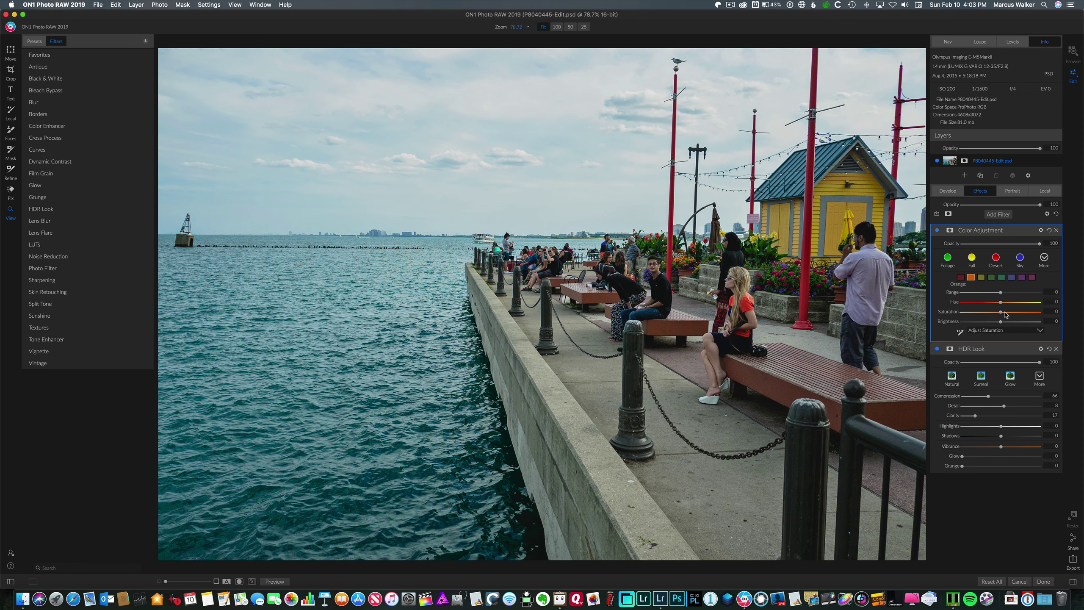
left_click_drag(1002, 314, 1004, 314)
left_click(1044, 258)
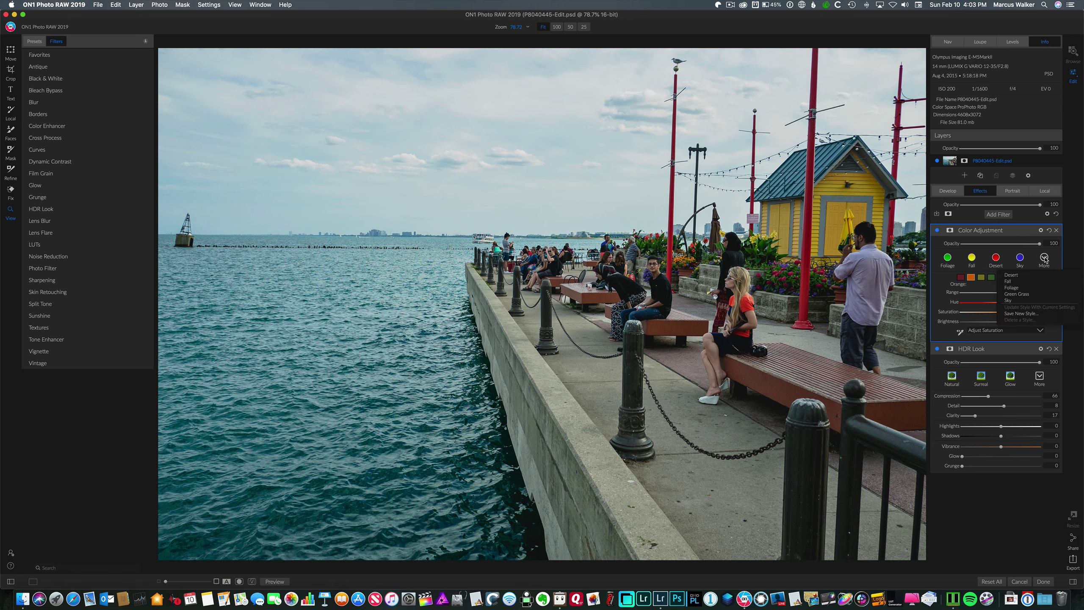
left_click(1028, 234)
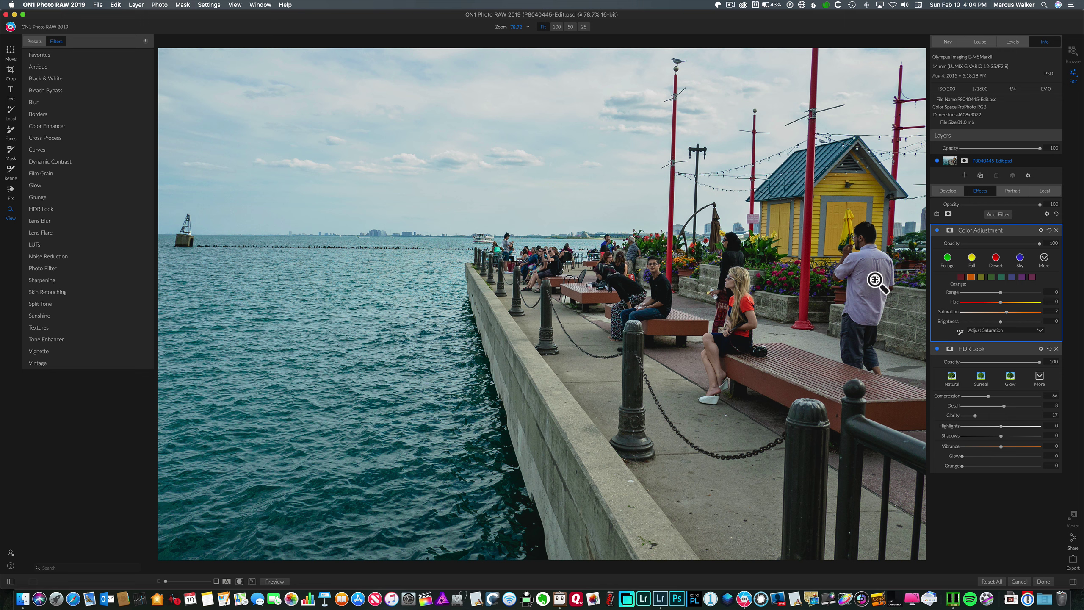
Add a LUTs filter using the Comfort look, with Saturation 7 and opacity lowered
left_click(998, 215)
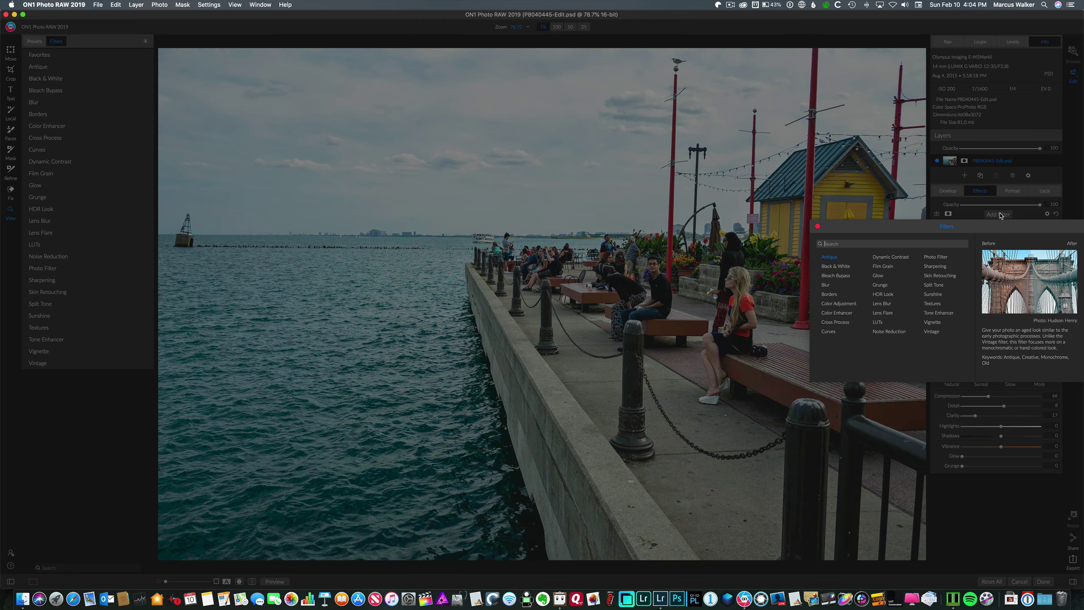
left_click(877, 321)
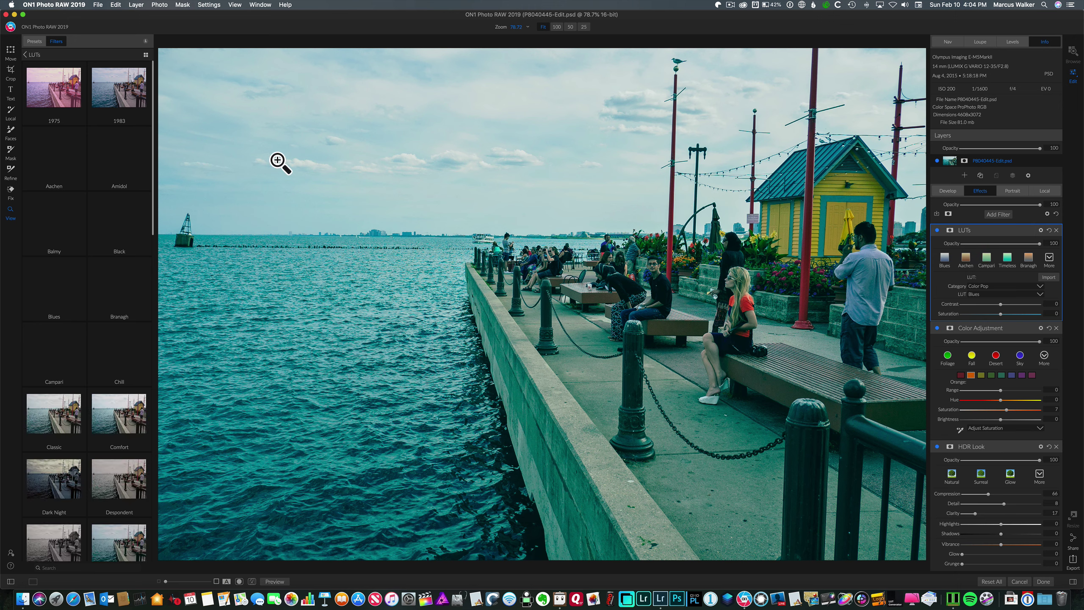
left_click(26, 55)
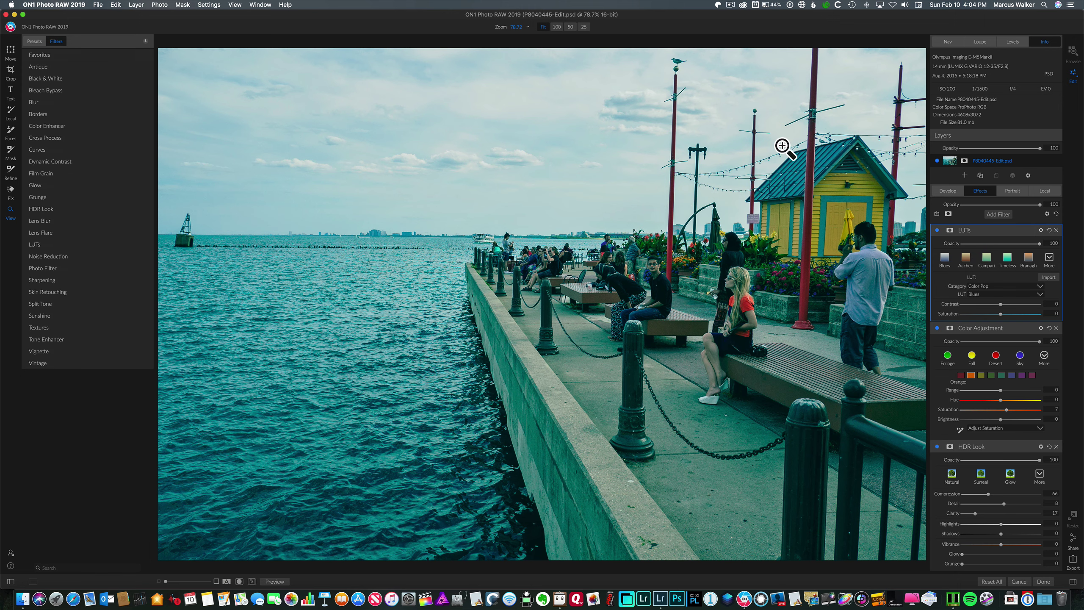
left_click(1049, 259)
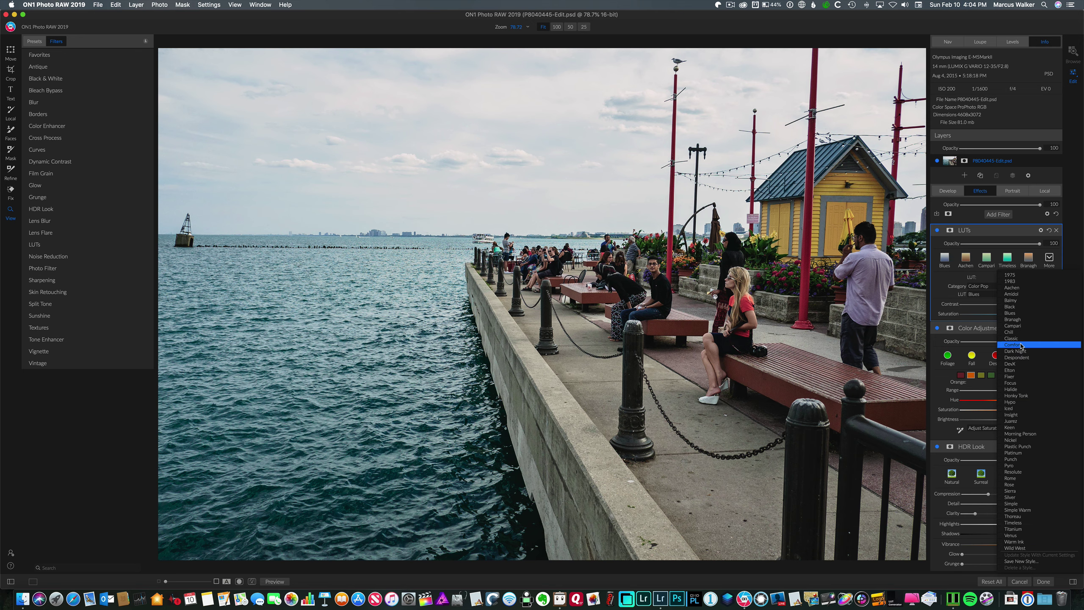
left_click(1020, 345)
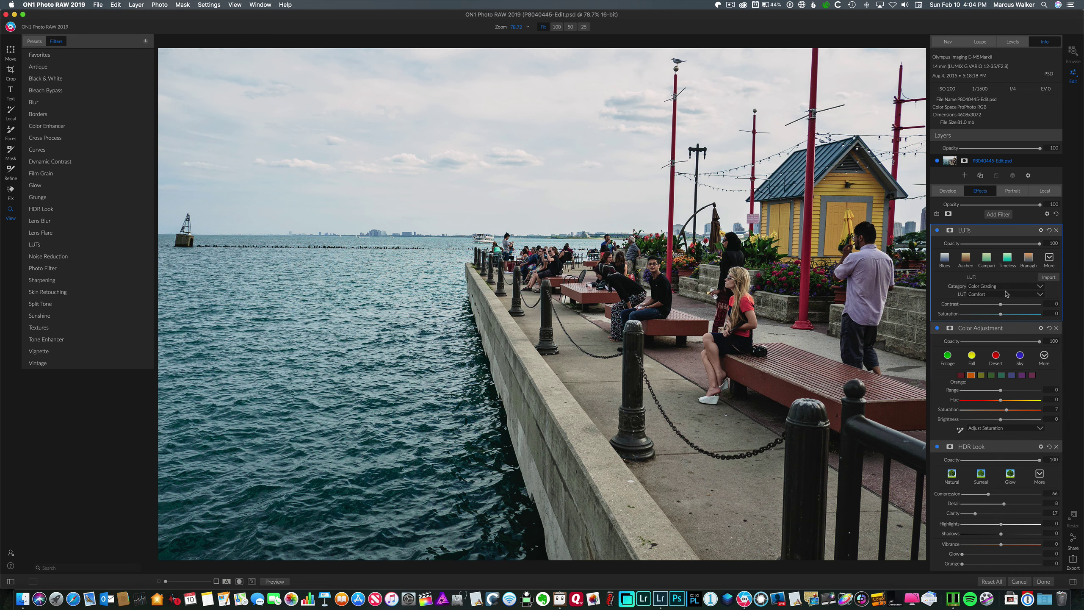
left_click_drag(1000, 314, 1007, 314)
mouse_move(1039, 243)
left_mouse_down()
mouse_move(946, 243)
mouse_move(992, 243)
left_mouse_up()
left_click(998, 215)
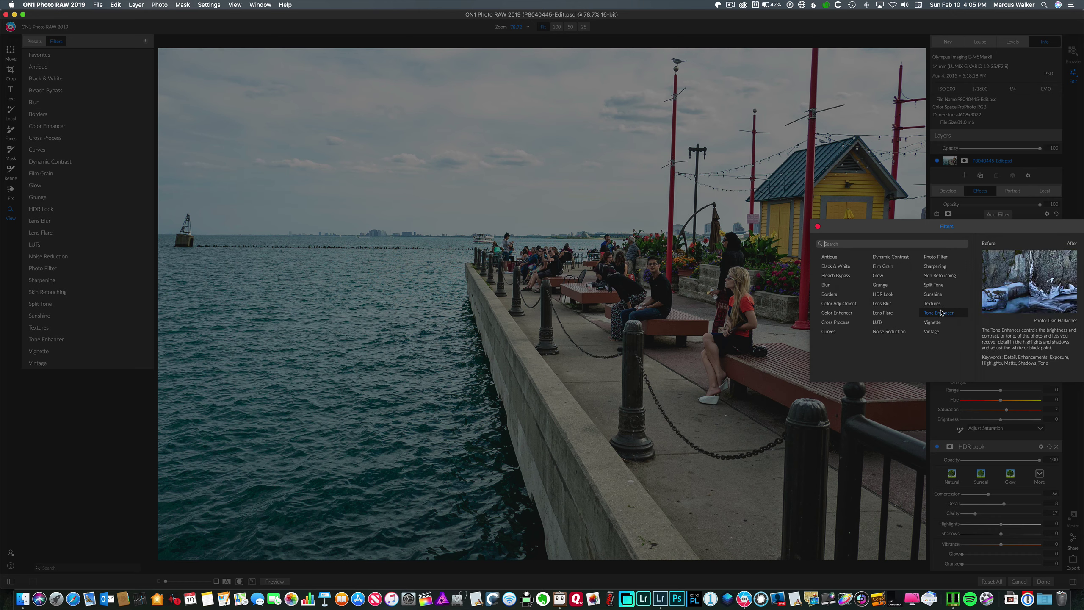
Add a Tone Enhancer filter using the Contrast style
left_click(941, 315)
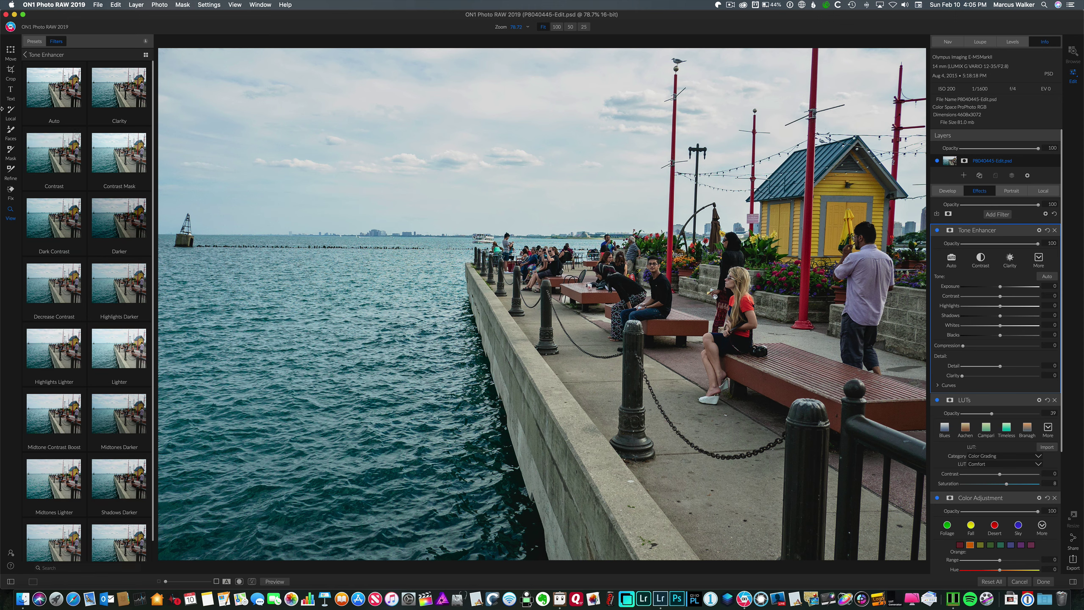
left_click(28, 55)
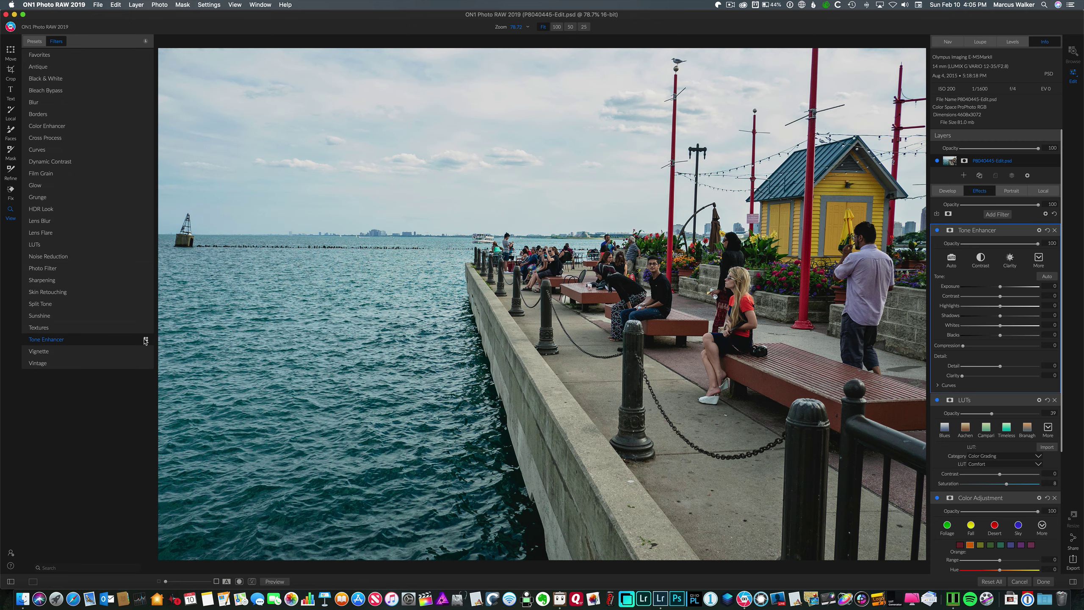
left_click(145, 340)
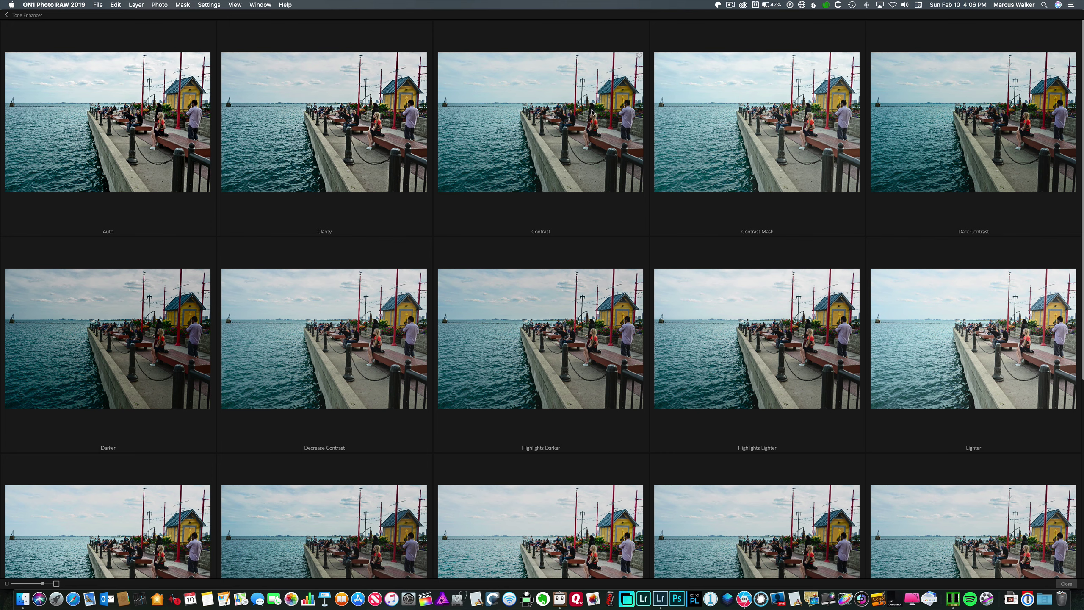
left_click(583, 142)
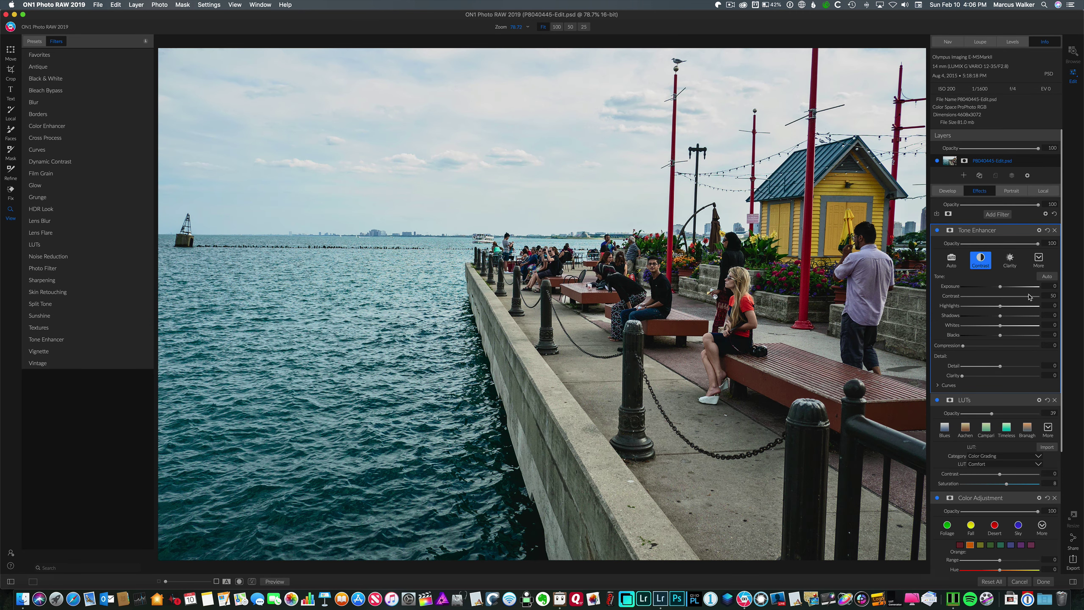
Lower Contrast to 20, add slight compression and reduce exposure slightly
mouse_move(1028, 296)
left_mouse_down()
mouse_move(1017, 298)
mouse_move(1019, 316)
left_mouse_up()
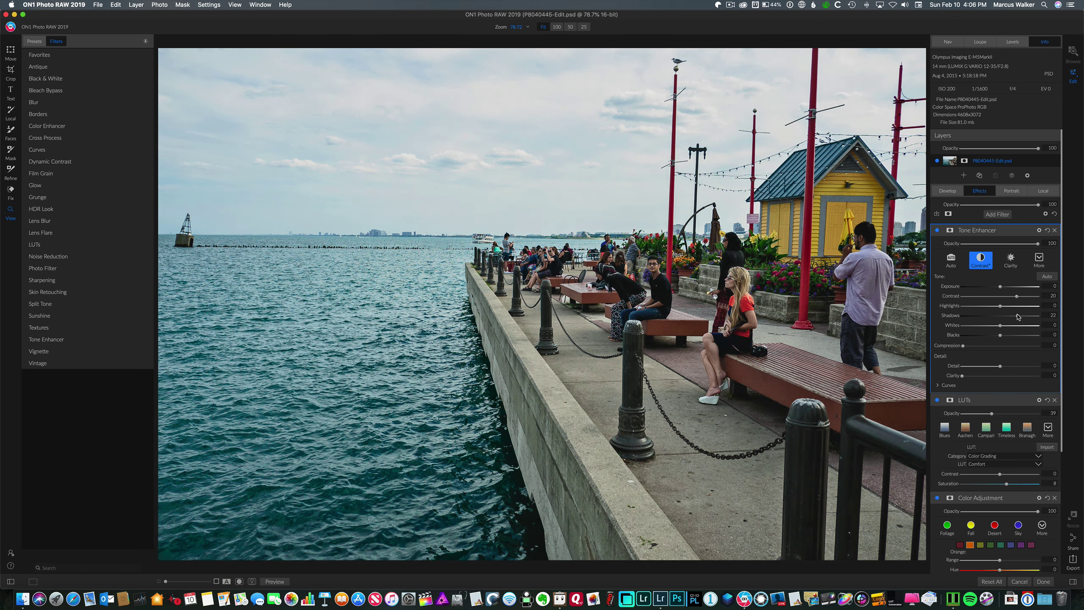
left_click_drag(962, 346, 971, 346)
left_click_drag(1001, 289, 1000, 289)
Add a Color Enhancer filter with Reduce Vibrance on Skin and the Darken Sky style
left_click(1003, 215)
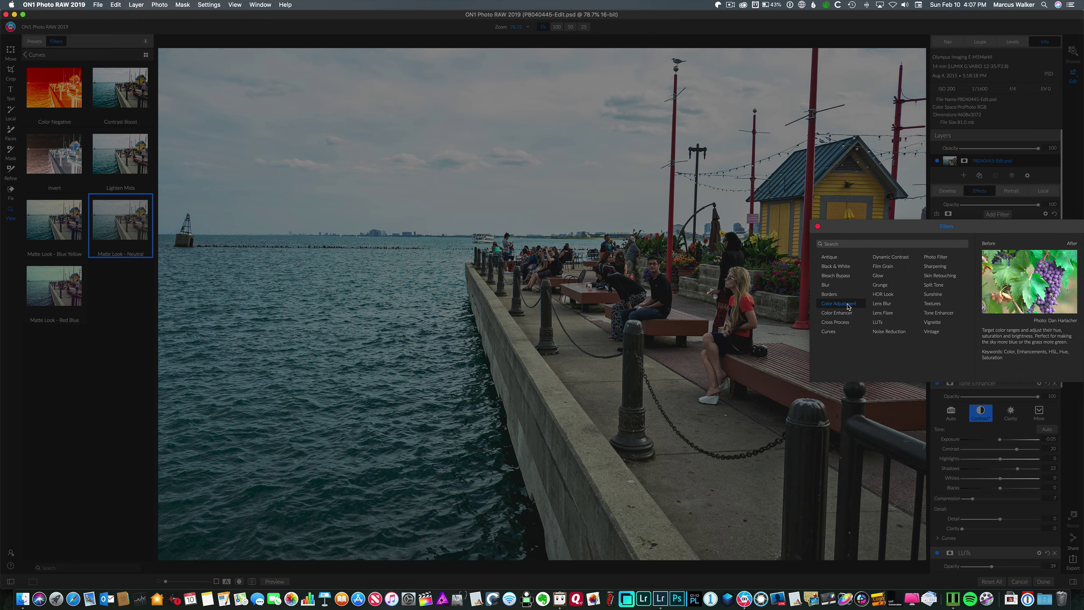
left_click(847, 315)
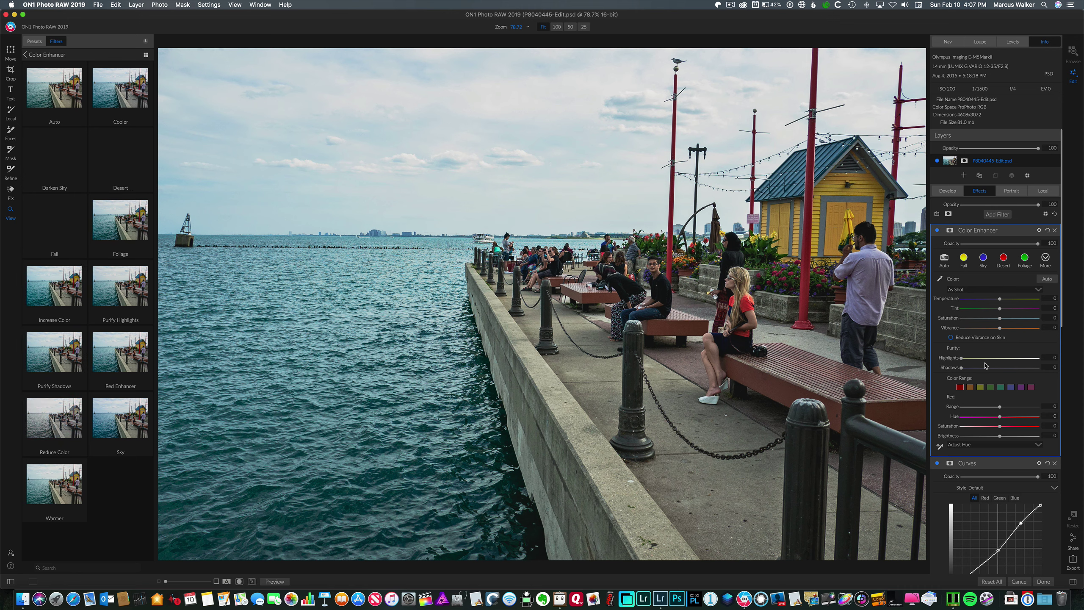
left_click(951, 338)
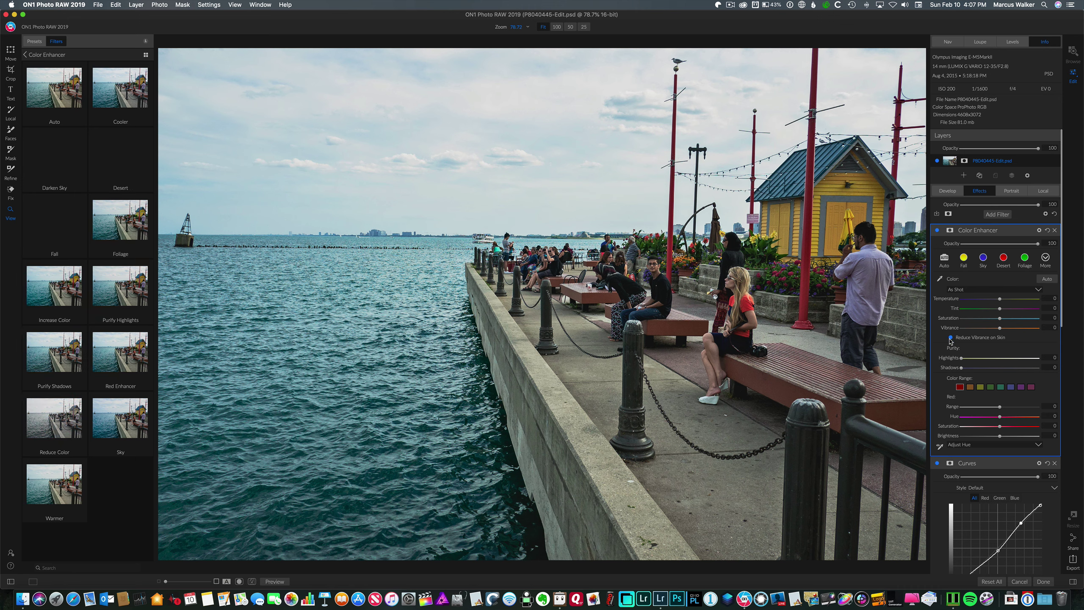
left_click(1045, 259)
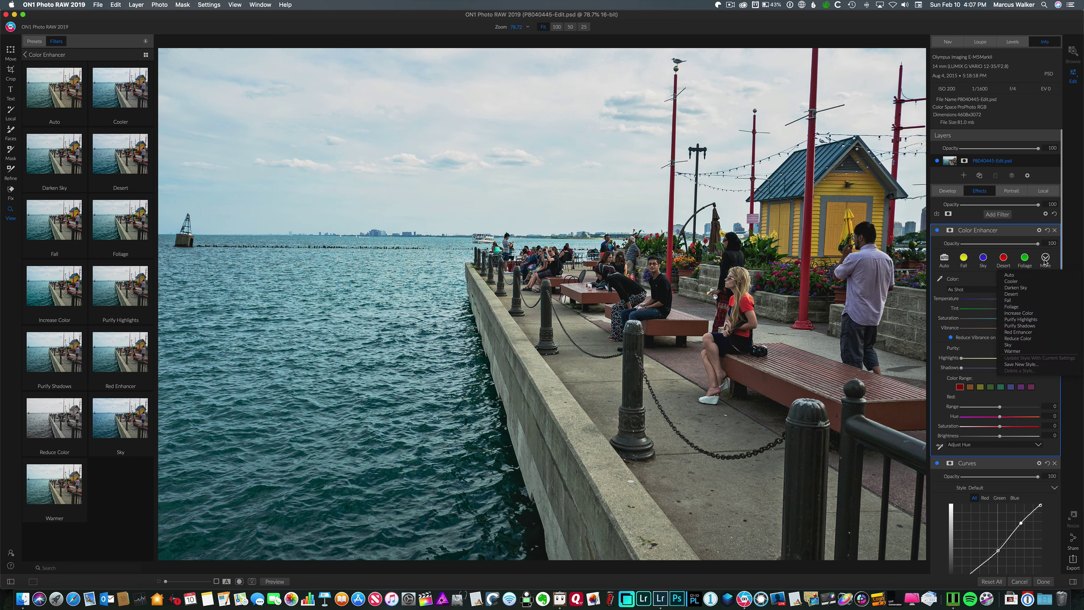
left_click(1024, 289)
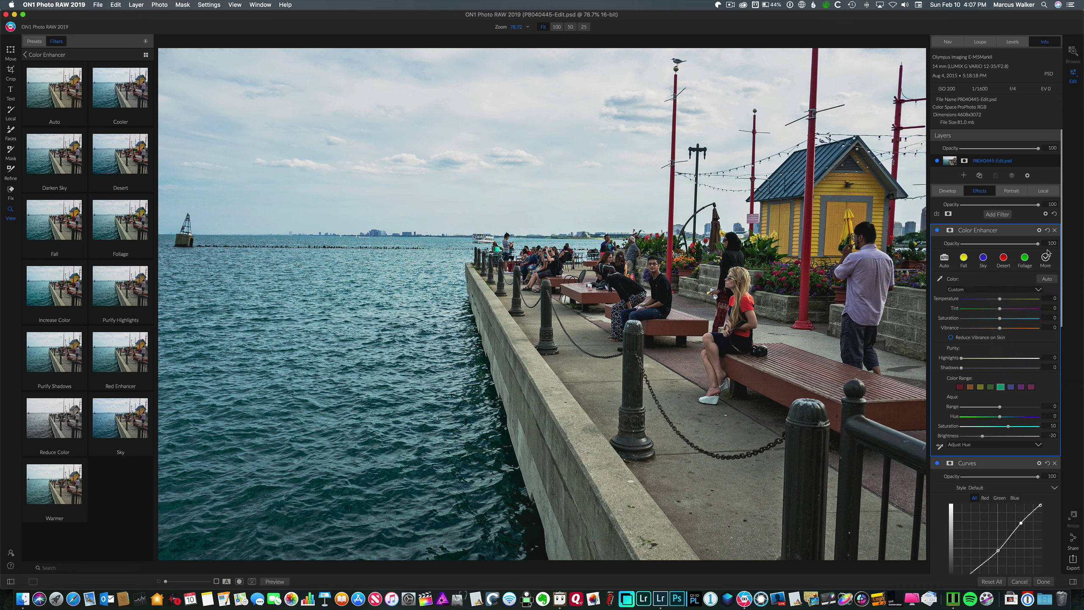
Add a Sharpening filter with the Portrait Sharpen style at 60% opacity
left_click(1001, 217)
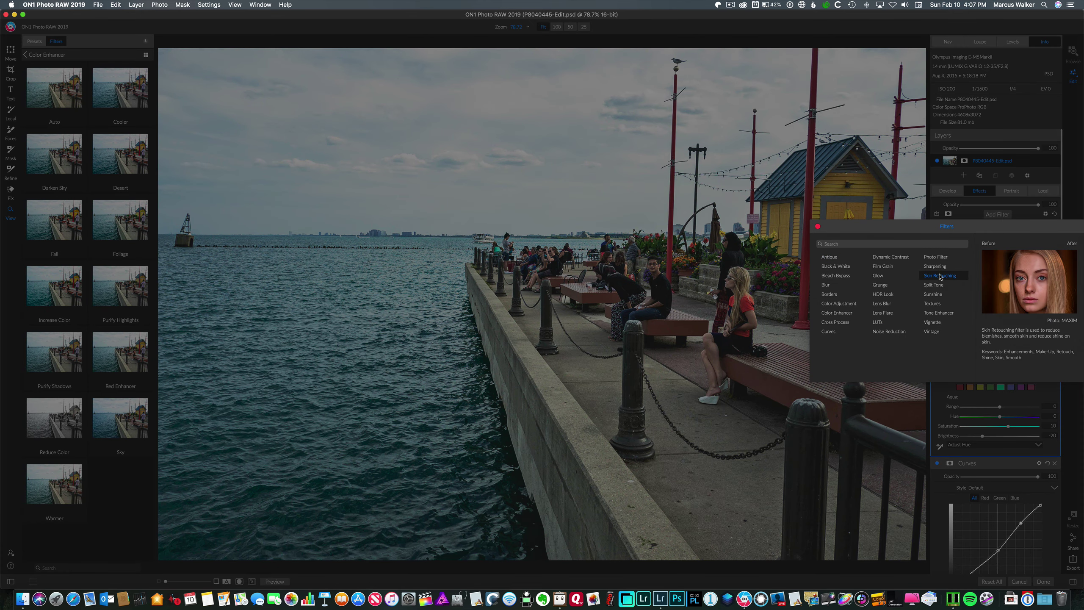
key("Escape")
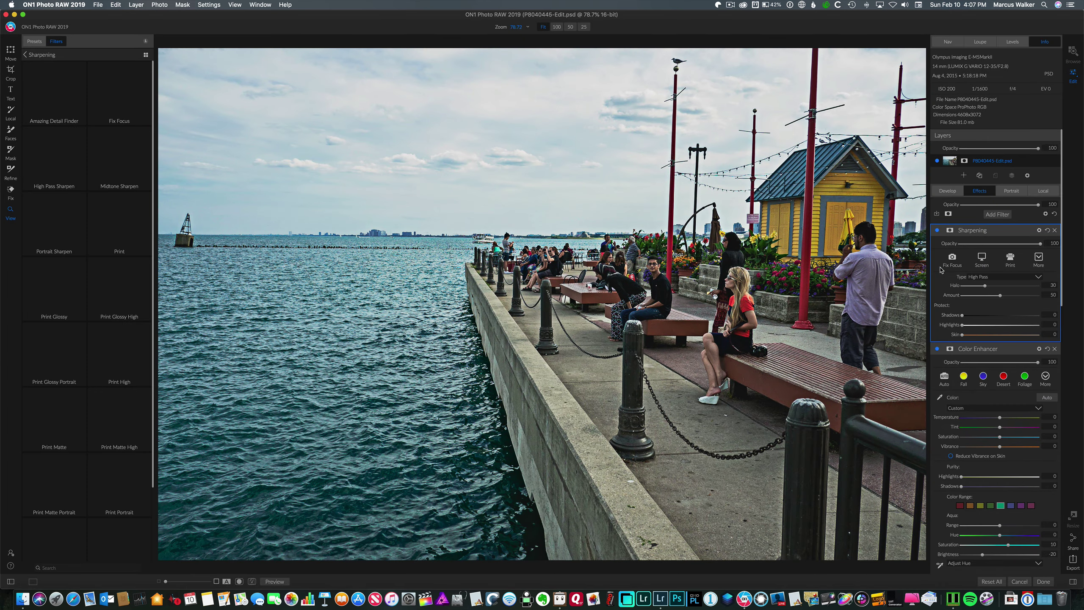
left_click(1039, 258)
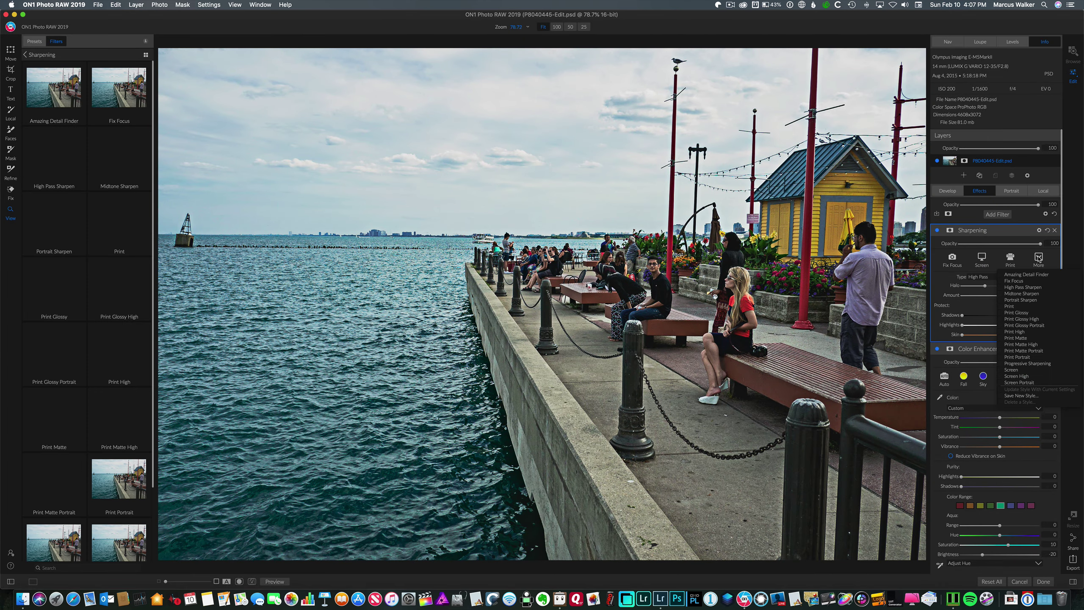
left_click(1029, 300)
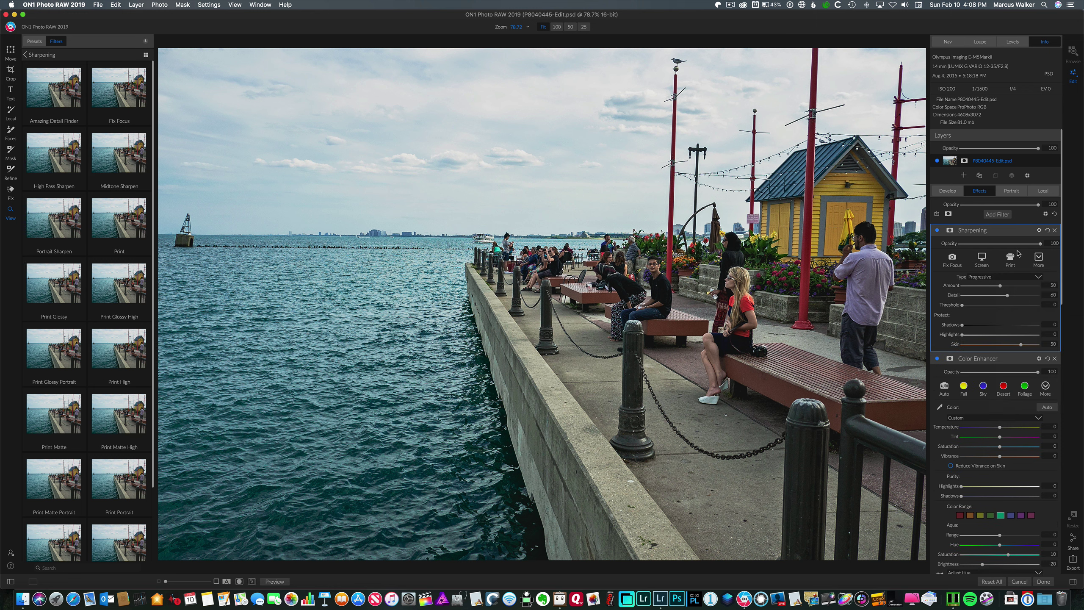
left_click_drag(1038, 245, 1009, 244)
Toggle the filter preview off and on twice, then apply the edits with Done
left_click(275, 581)
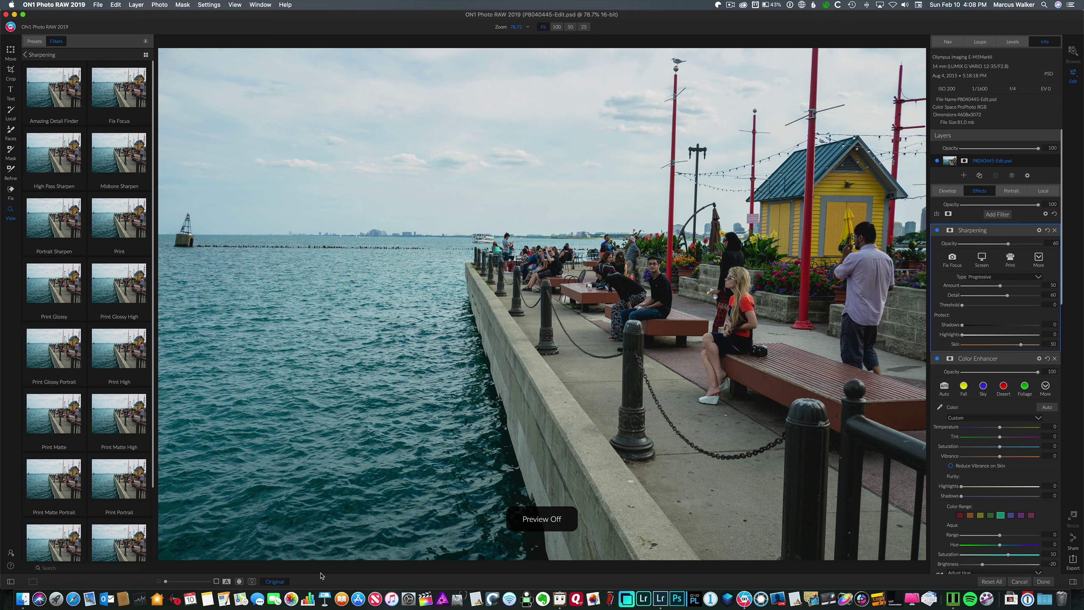
left_click(279, 582)
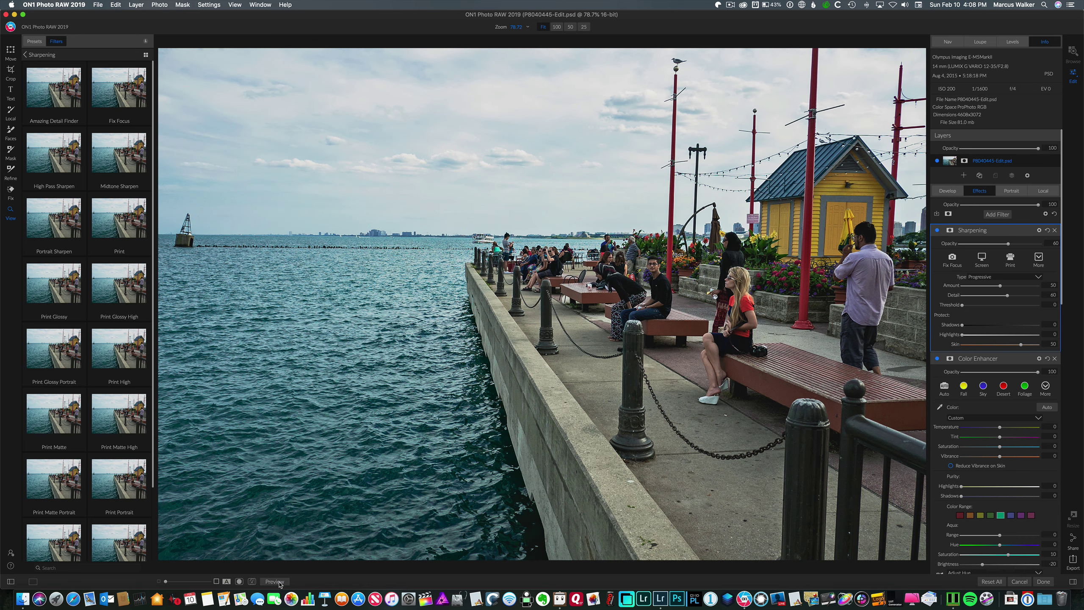
left_click(280, 582)
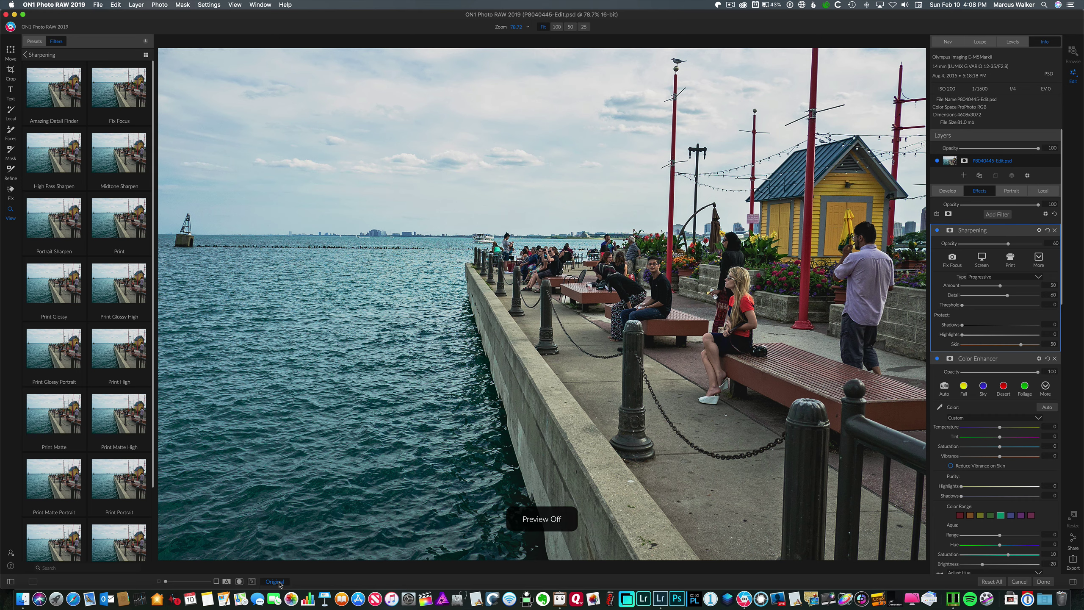
left_click(280, 582)
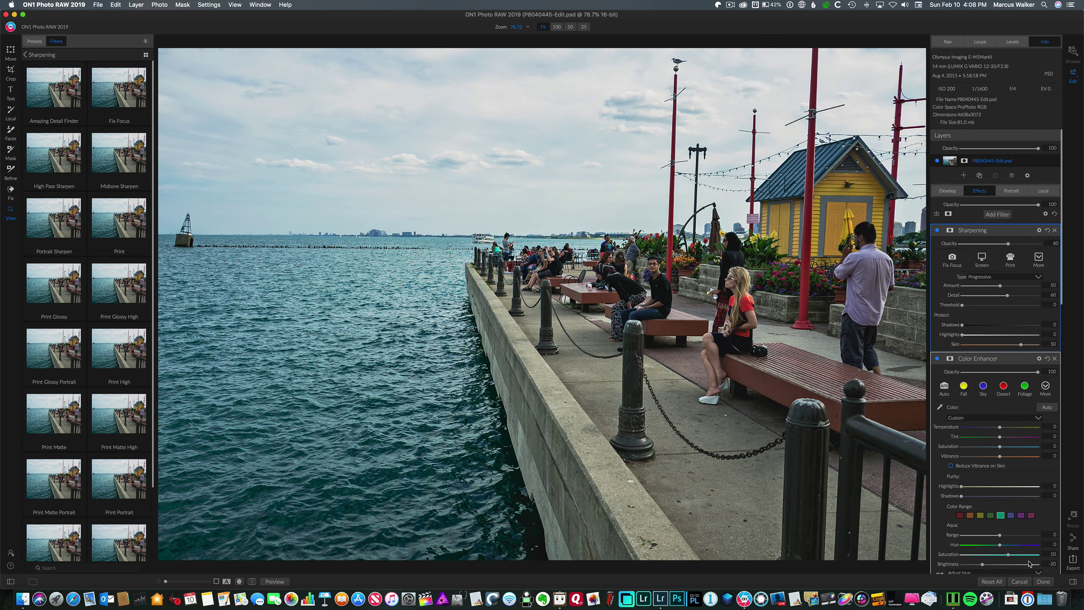
left_click(1047, 582)
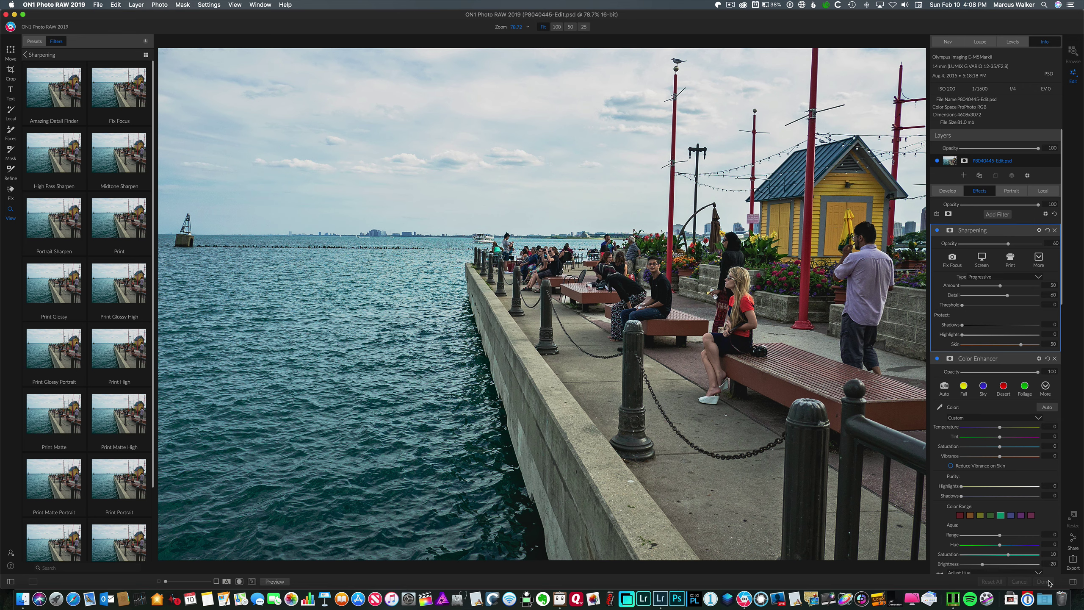
Return the PSD to Lightroom, inspect it at 1:1, then show the Library grid
left_click(1043, 581)
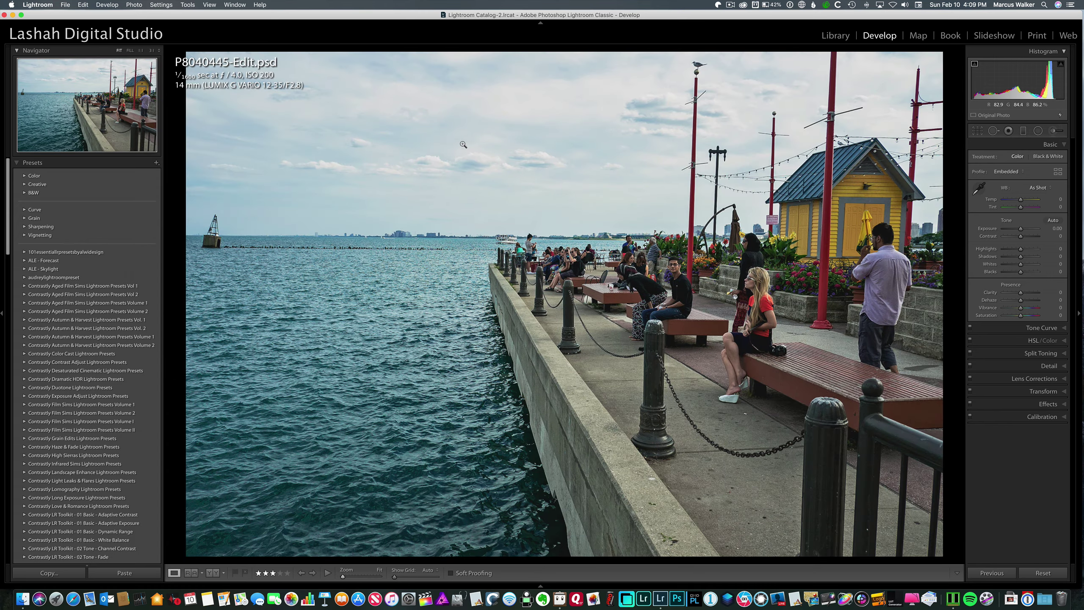
left_click(658, 287)
left_click(656, 286)
left_click(841, 38)
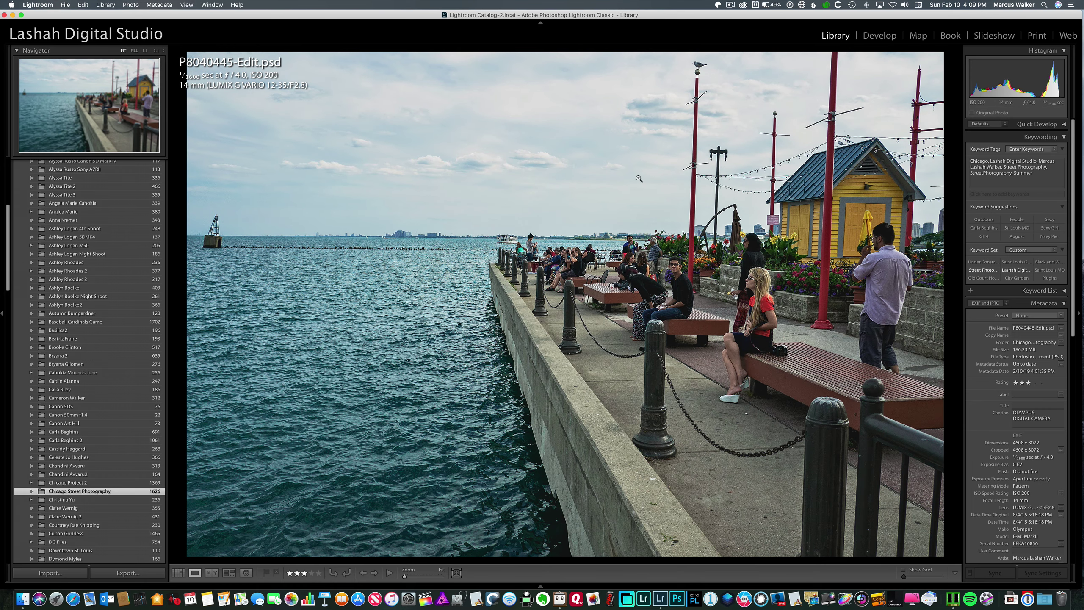
left_click(178, 572)
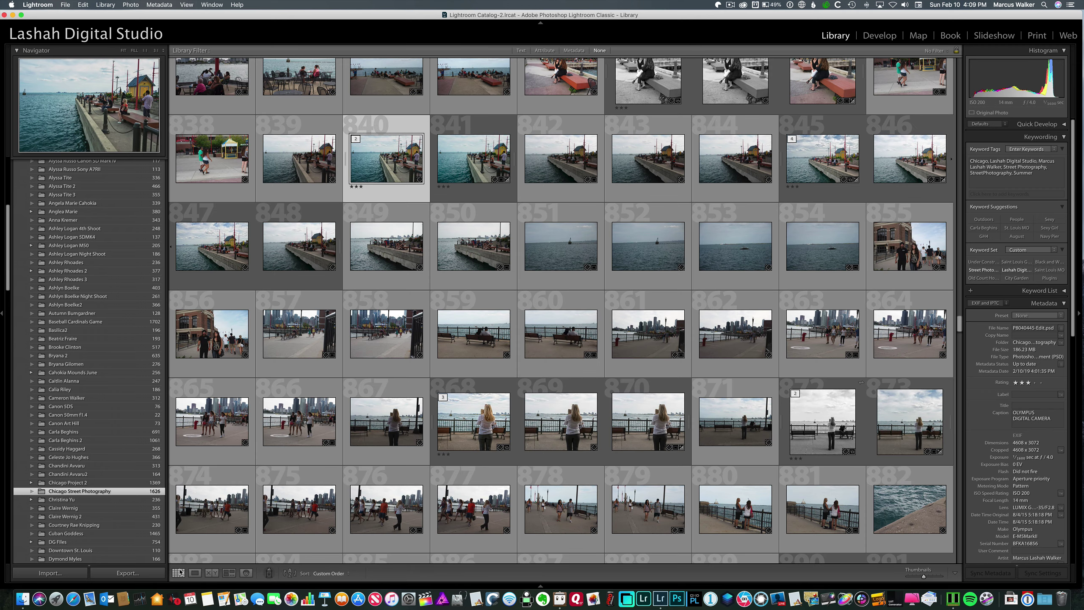
Compare the PSD with original thumbnail 841, zooming both to 1:1 and back to Fit
mouse_move(472, 158)
left_click(481, 163, "super")
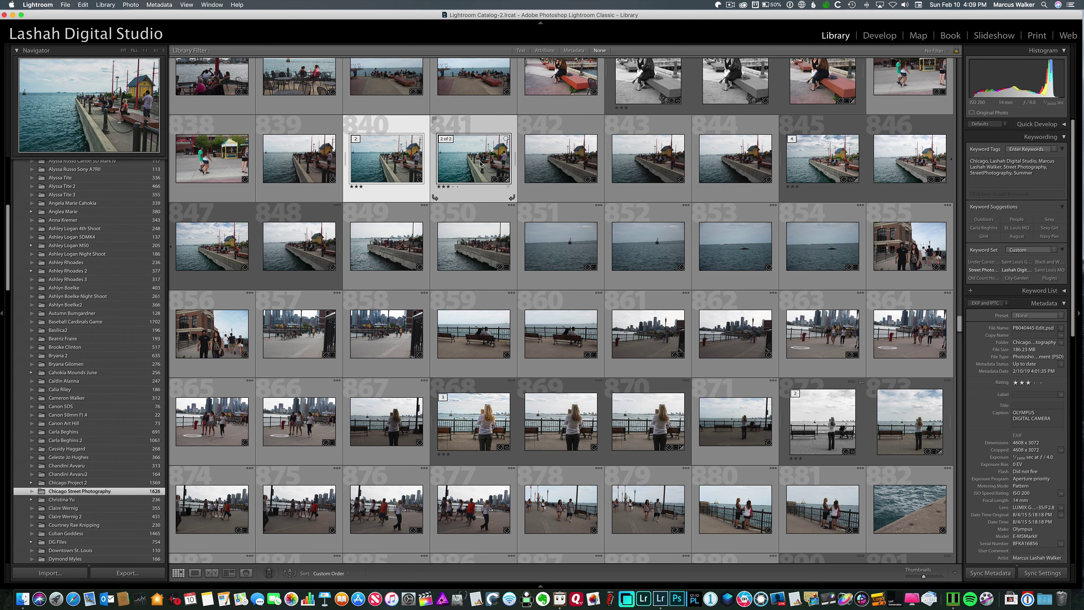
left_click(210, 572)
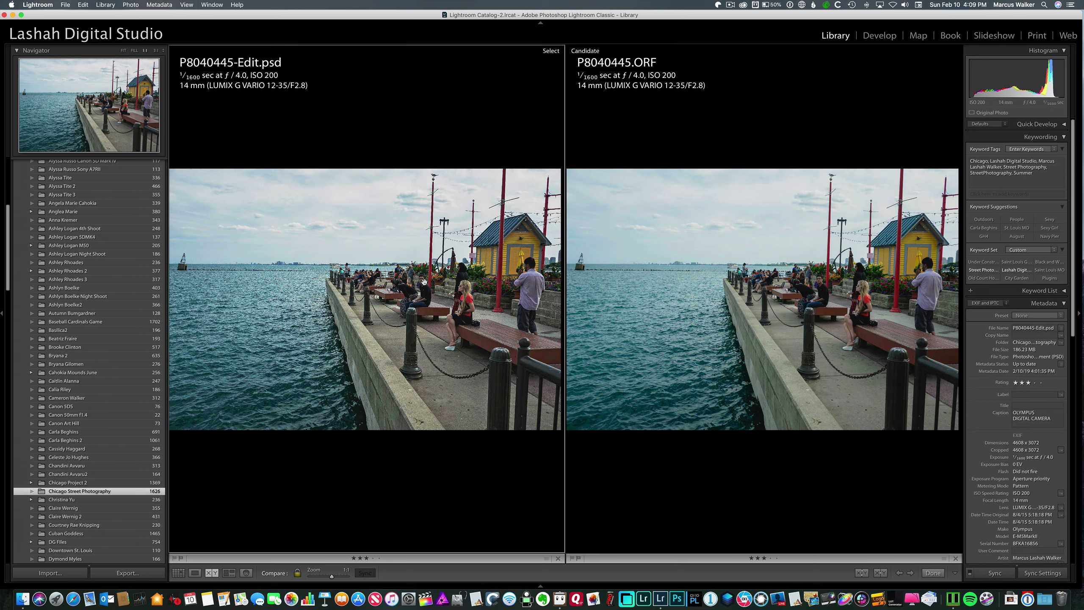
left_click(423, 282)
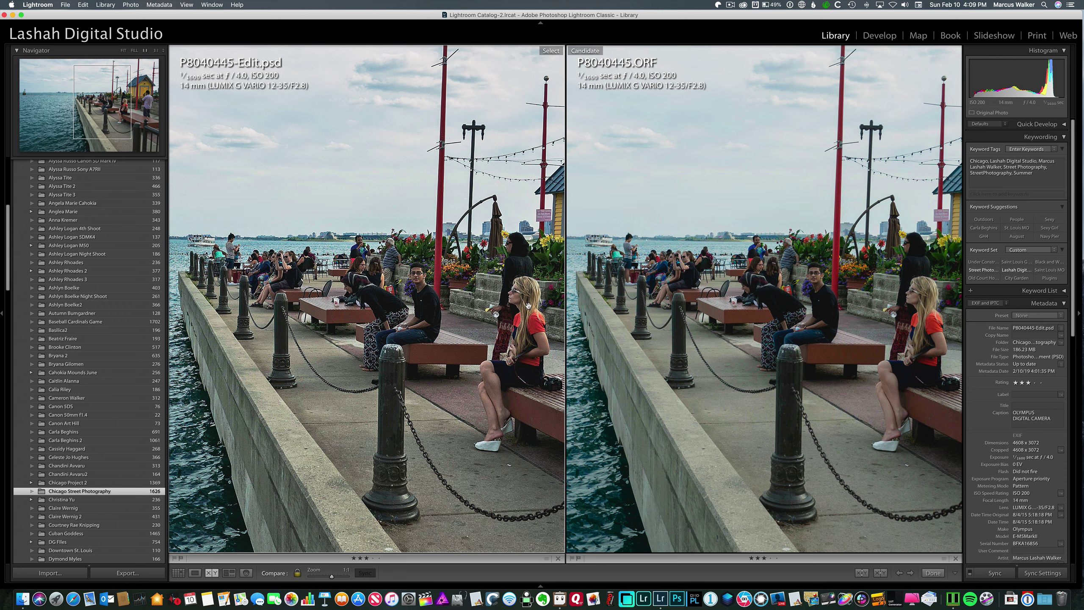
left_click(507, 321)
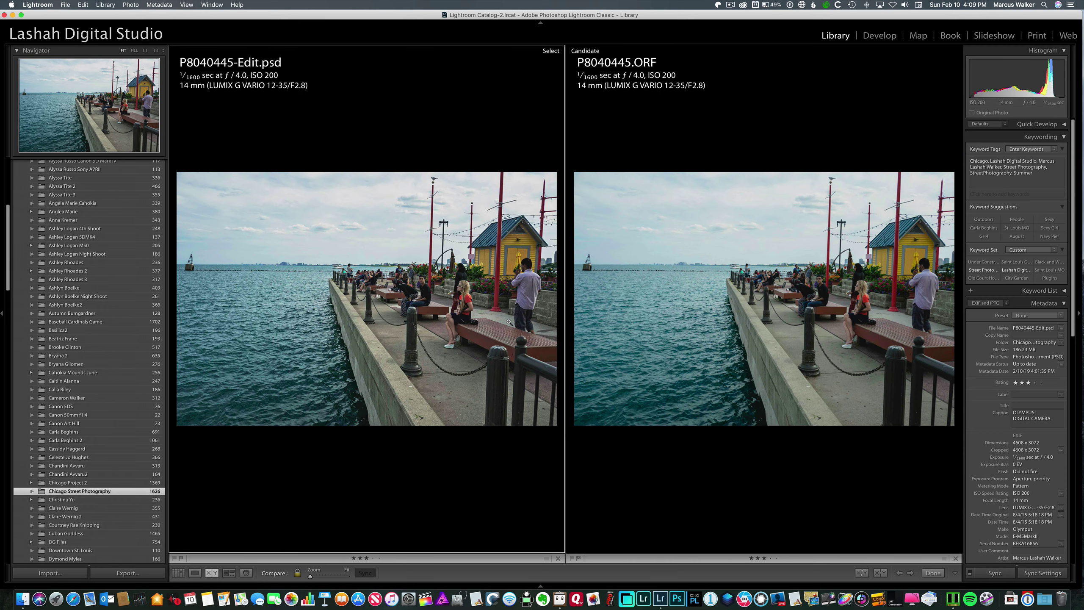